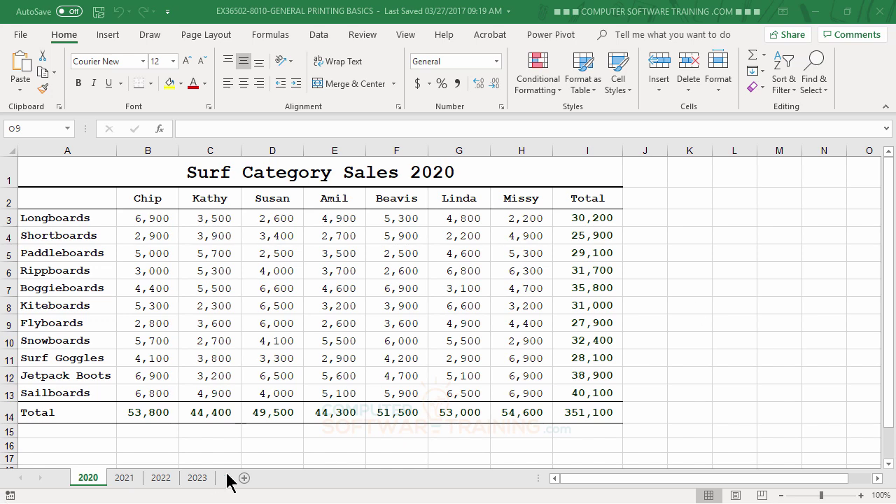
# Look through the 2021 and 2022 sales worksheets, and return to the 2020 worksheet.
pyautogui.click(125, 483)
pyautogui.click(166, 486)
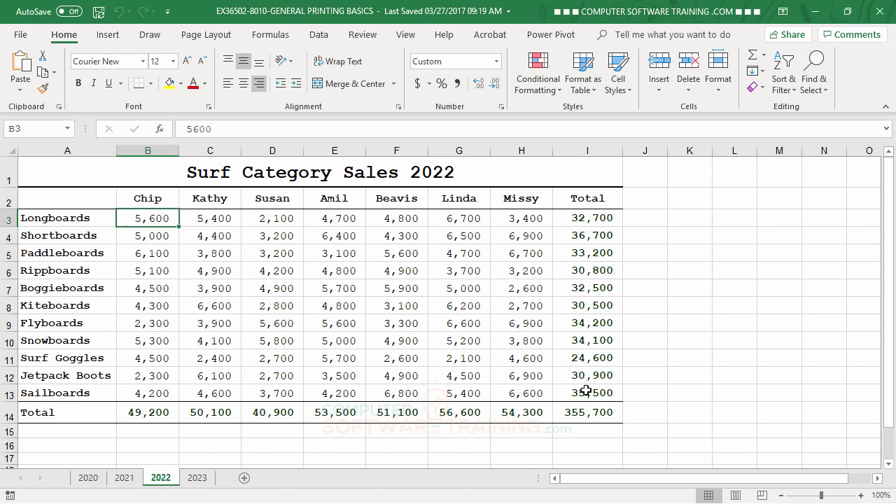
pyautogui.click(87, 481)
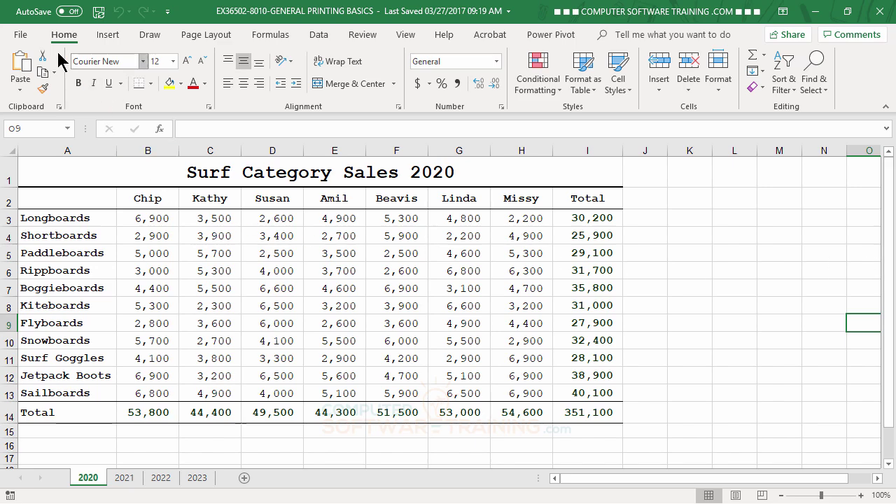
# Preview the 2020 worksheet's printout and compare how the table splits across its pages.
pyautogui.click(21, 39)
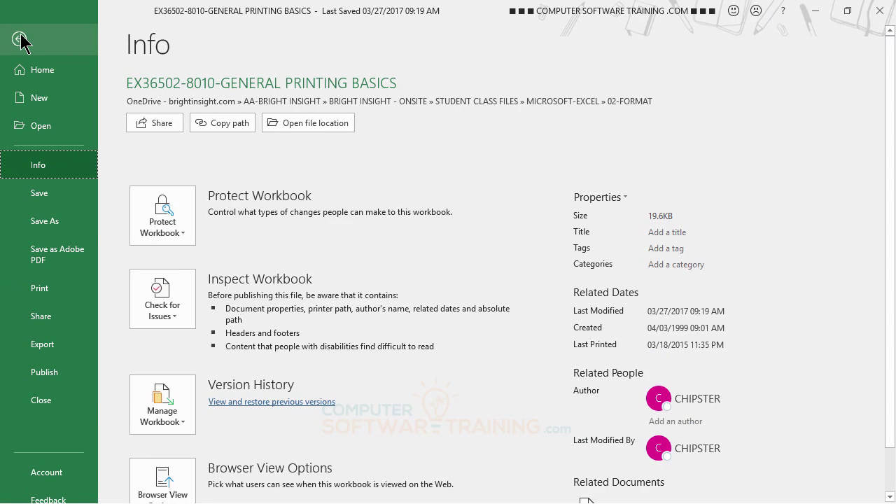
pyautogui.click(44, 290)
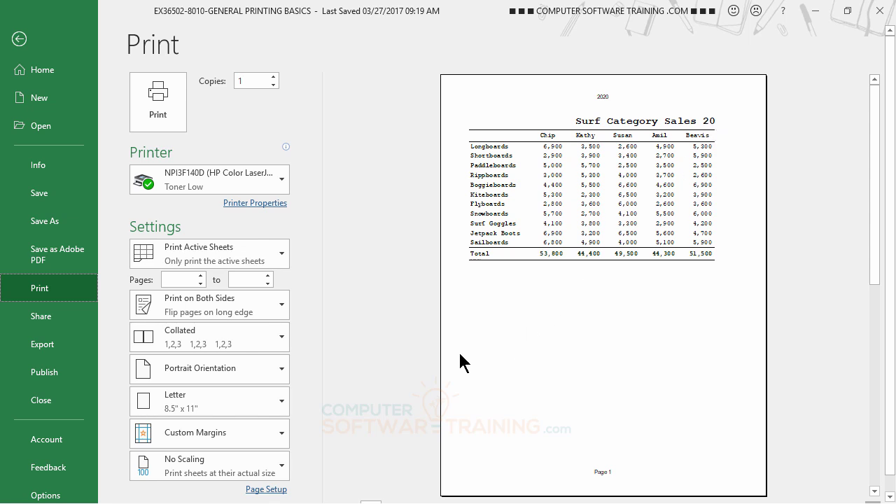
pyautogui.scroll(-1, 362, 305)
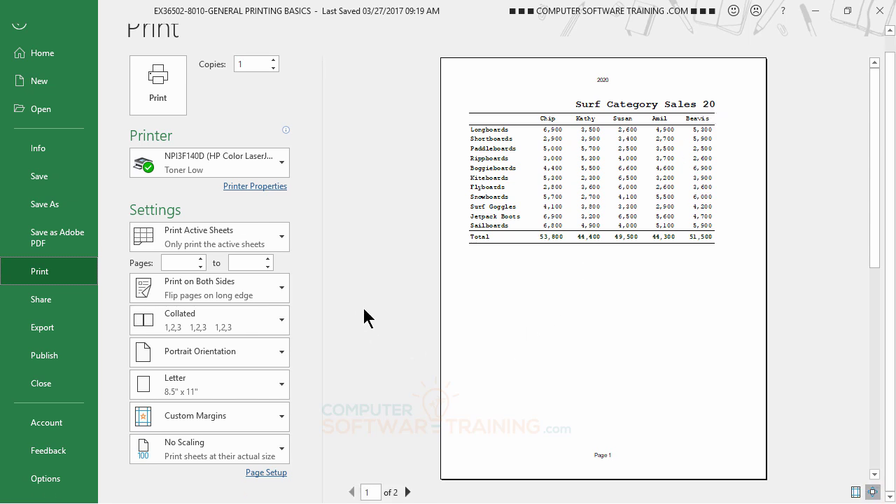
pyautogui.click(408, 493)
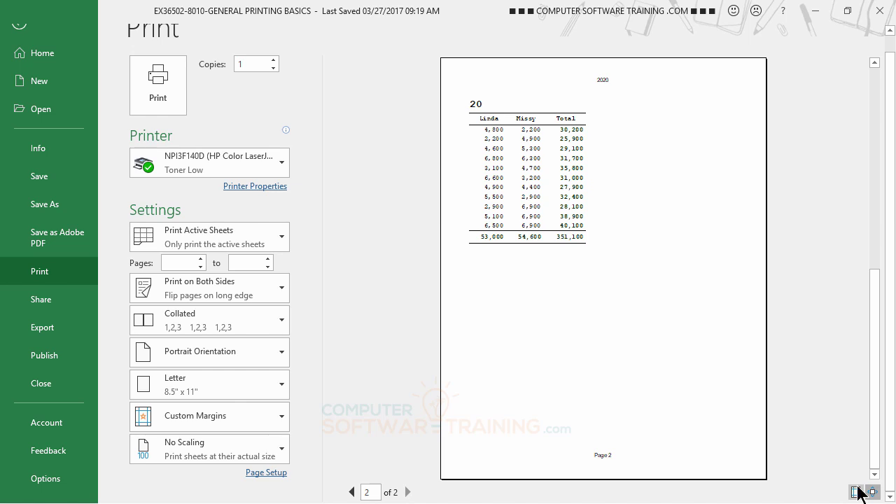
pyautogui.click(354, 493)
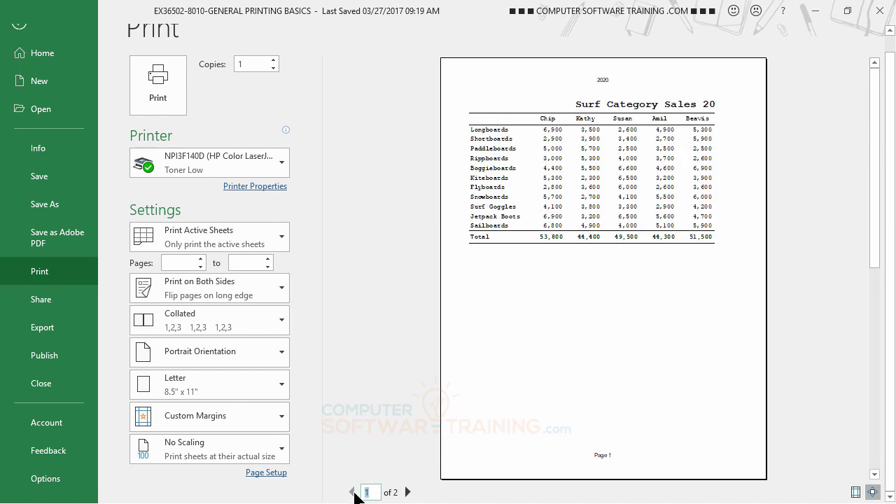
pyautogui.click(408, 493)
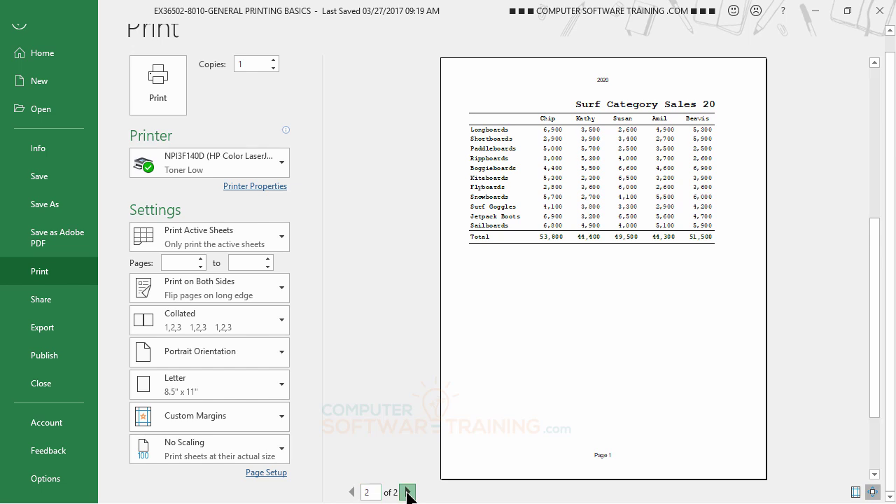
pyautogui.click(353, 493)
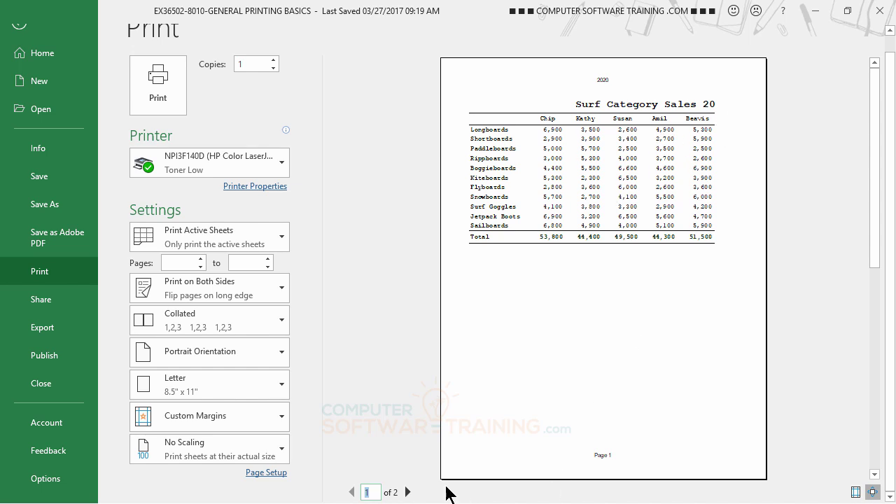
pyautogui.click(408, 492)
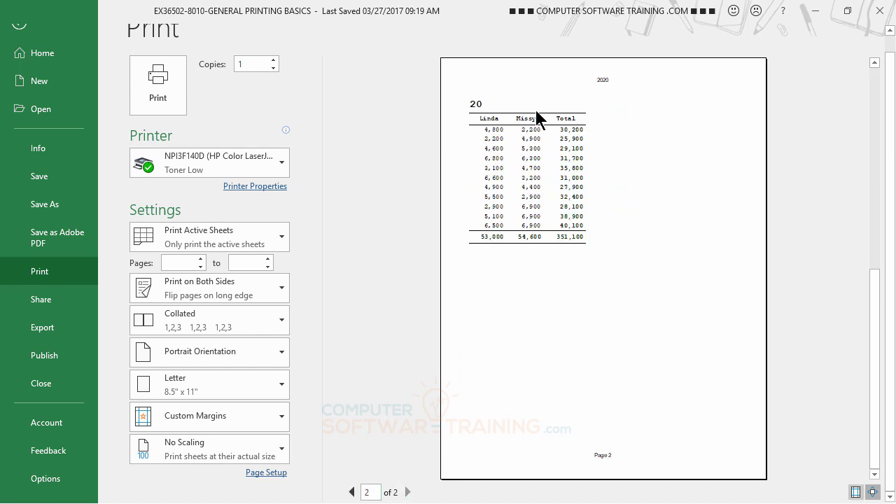
pyautogui.click(352, 493)
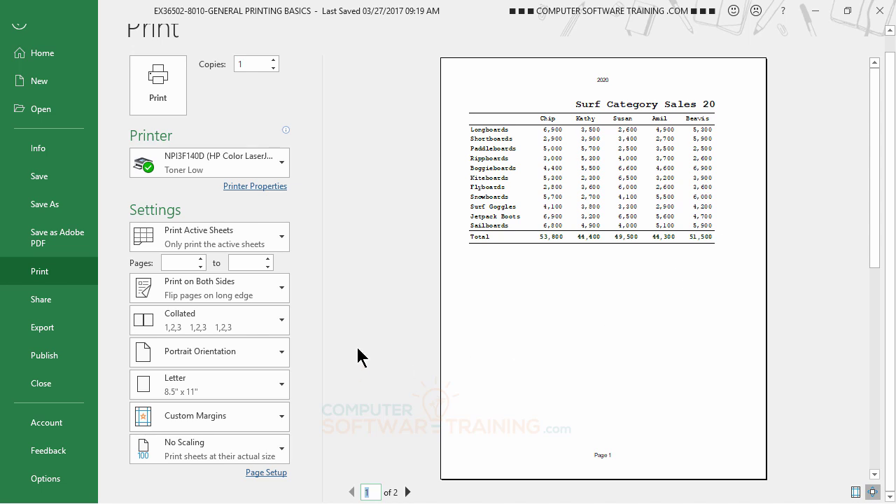
# Apply Narrow margins to the 2020 printout and check the page break on both preview pages.
pyautogui.click(230, 416)
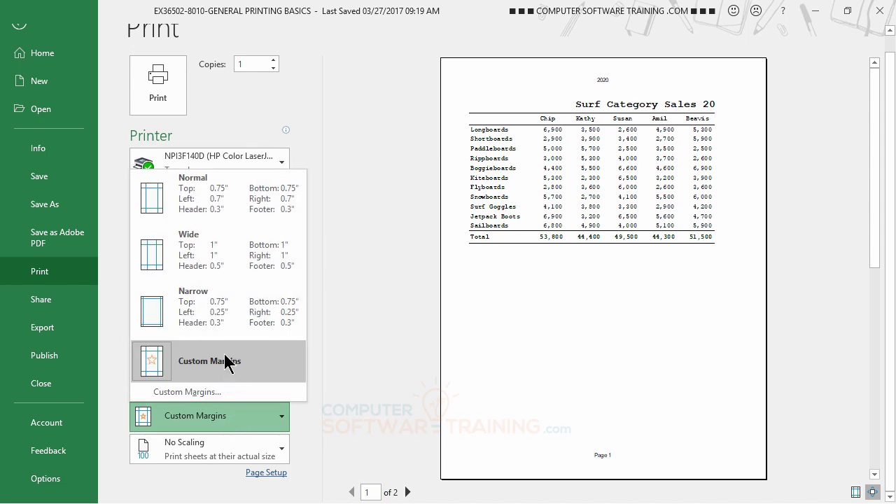
pyautogui.click(203, 315)
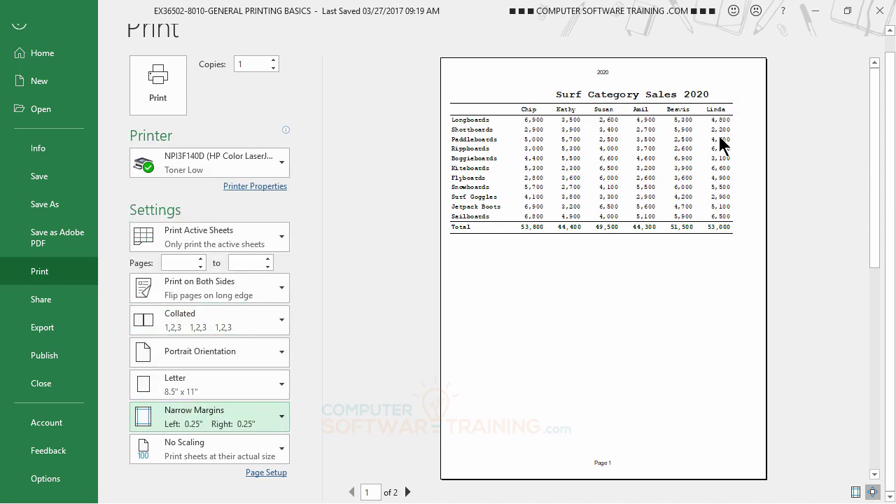
pyautogui.click(407, 492)
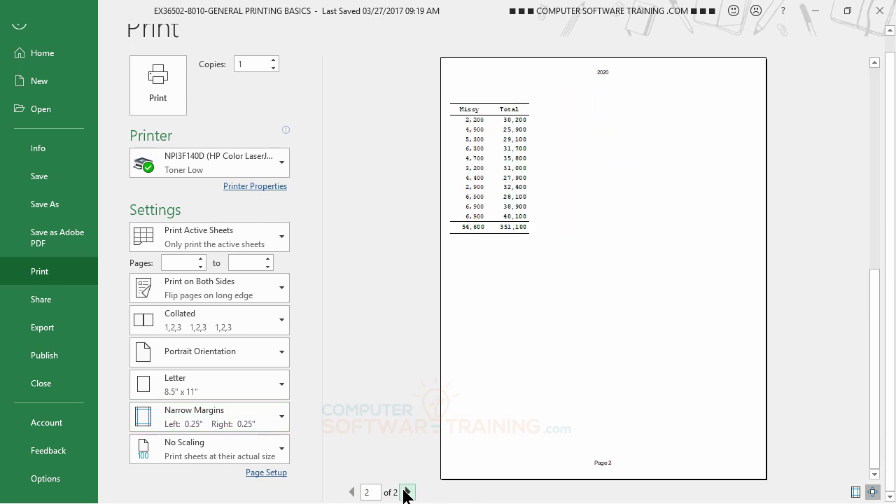
pyautogui.click(353, 493)
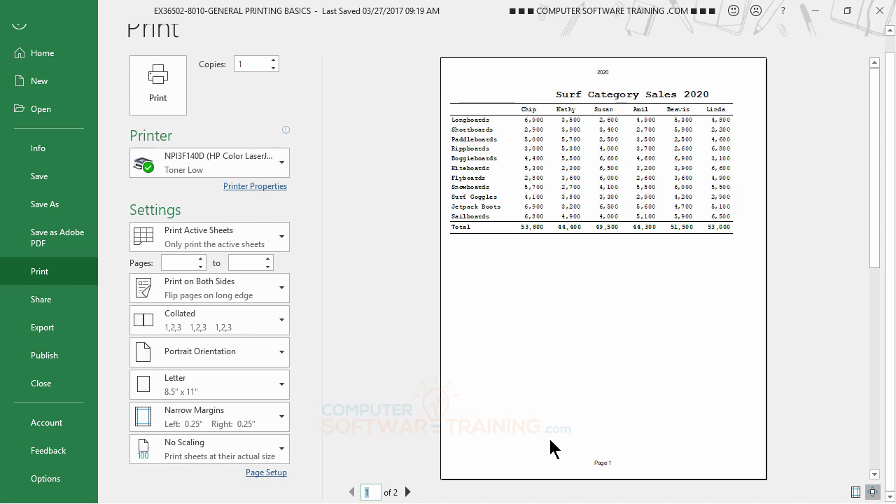
# Try the Fit Sheet on One Page scaling for the printout, and restore No Scaling.
pyautogui.click(224, 459)
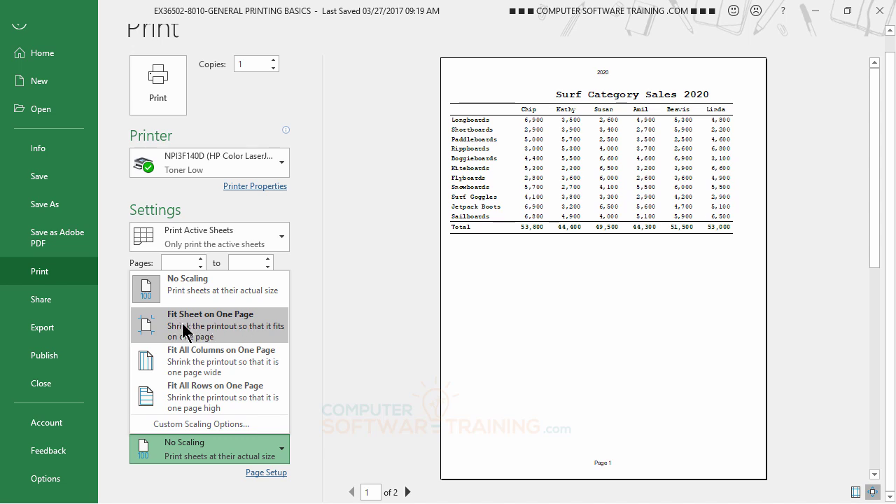
pyautogui.click(214, 323)
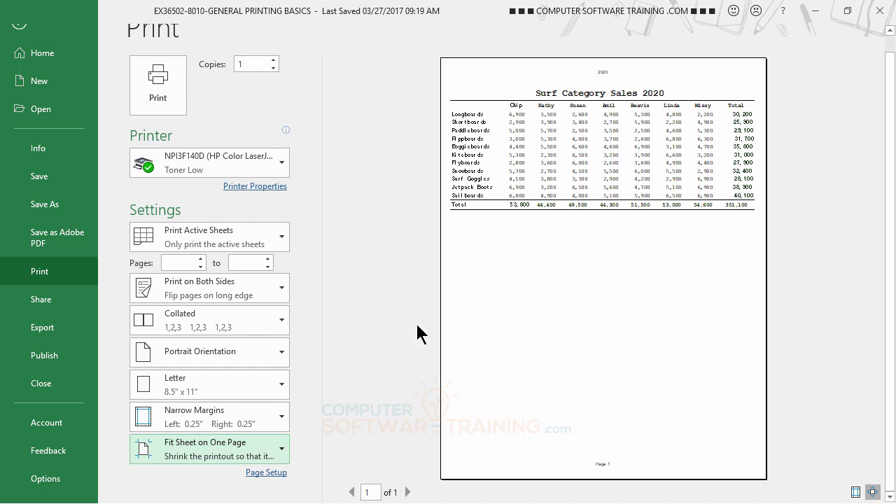
pyautogui.click(217, 445)
pyautogui.click(202, 296)
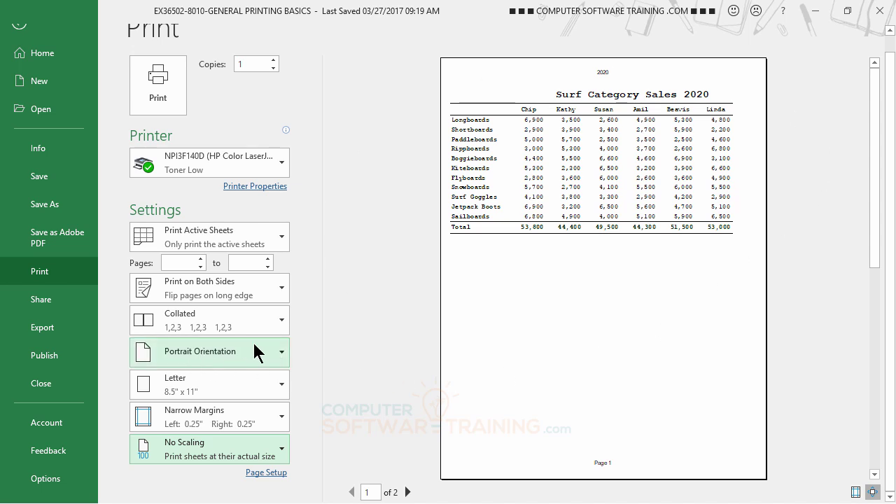
# Switch the 2020 printout to Landscape Orientation.
pyautogui.click(217, 357)
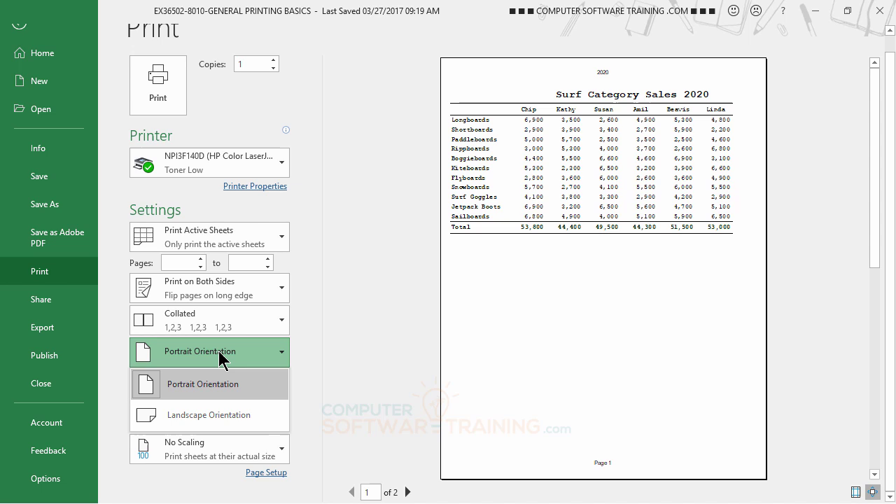
pyautogui.click(200, 418)
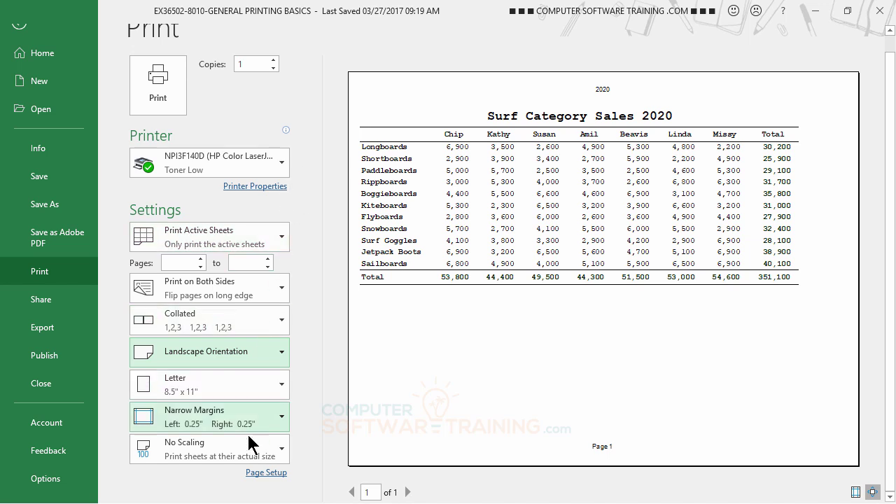
# Center the table horizontally on the printed page through Page Setup, leaving vertical centering off.
pyautogui.click(265, 474)
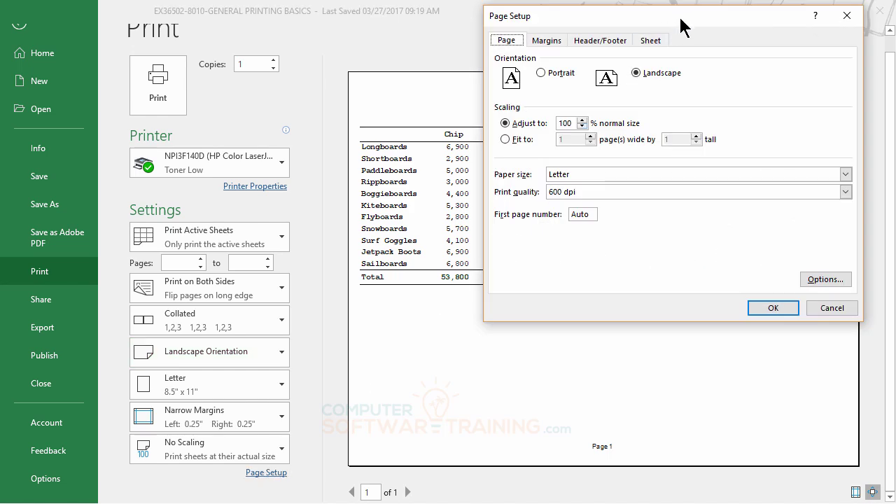
pyautogui.moveTo(681, 28); pyautogui.dragTo(561, 54)
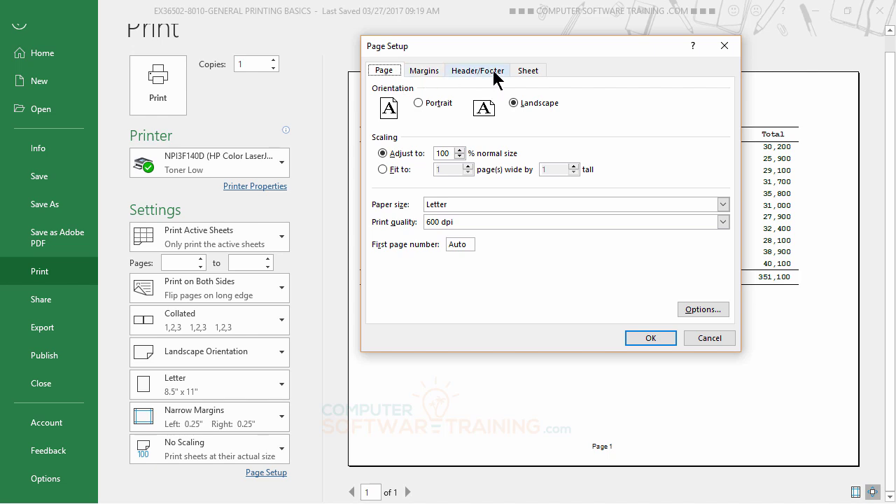
pyautogui.click(425, 71)
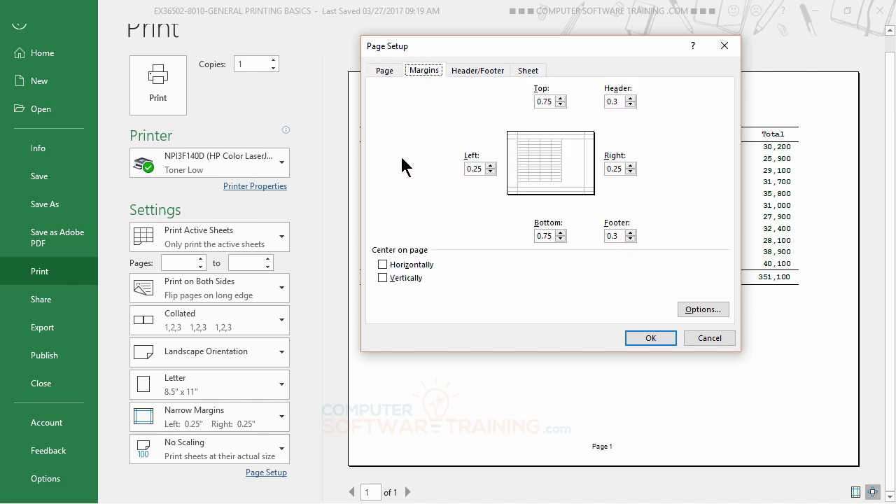
pyautogui.click(382, 264)
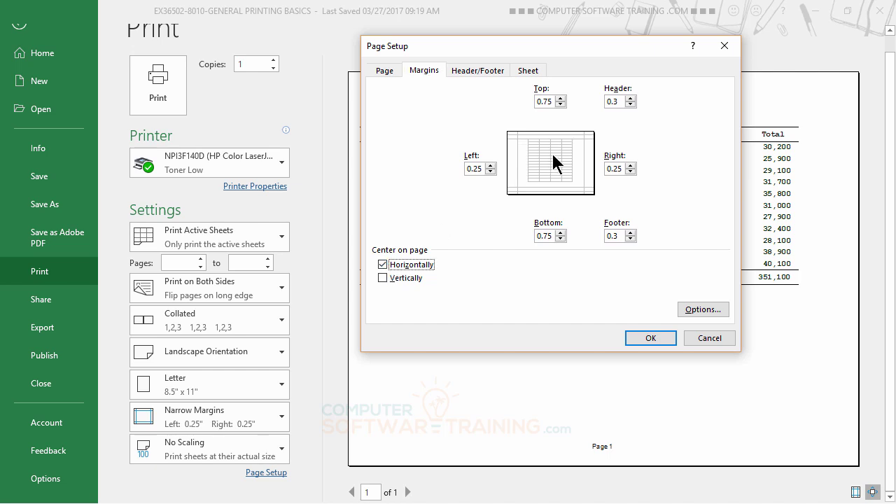
pyautogui.click(383, 278)
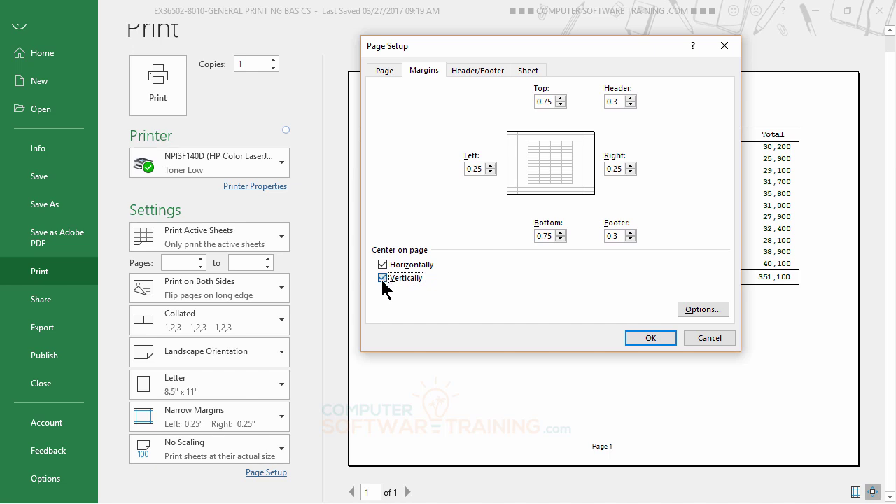
pyautogui.click(382, 280)
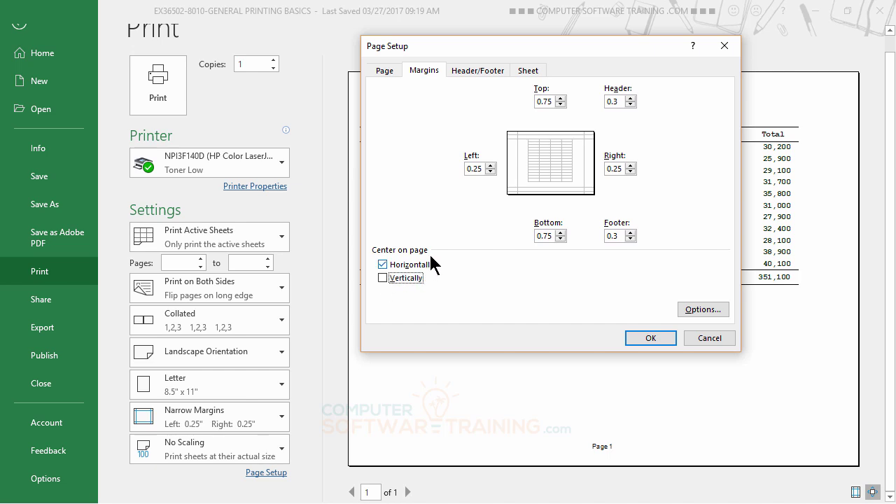
pyautogui.click(650, 339)
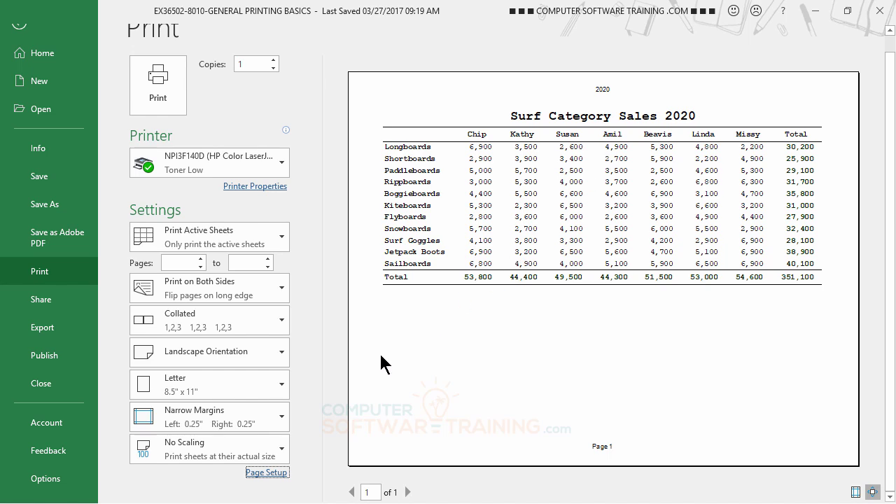
# Set the printout's scaling to 110% of normal size in Page Setup.
pyautogui.click(266, 473)
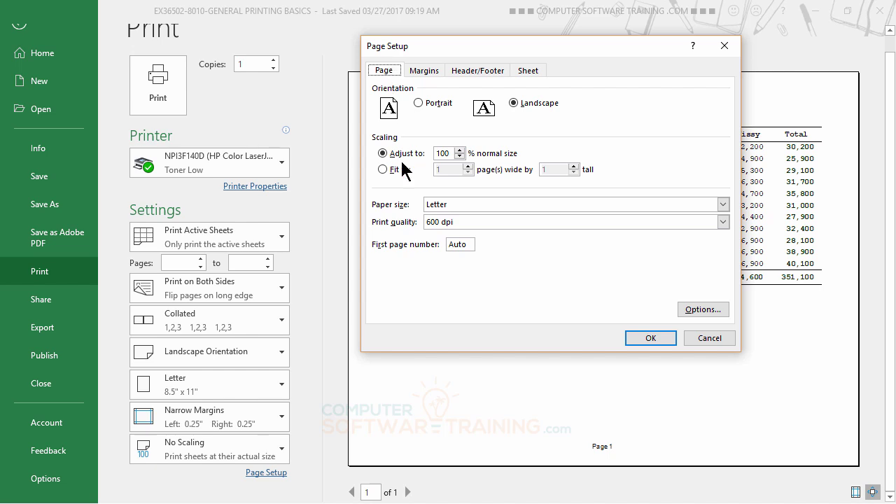
pyautogui.click(461, 150)
pyautogui.click(650, 339)
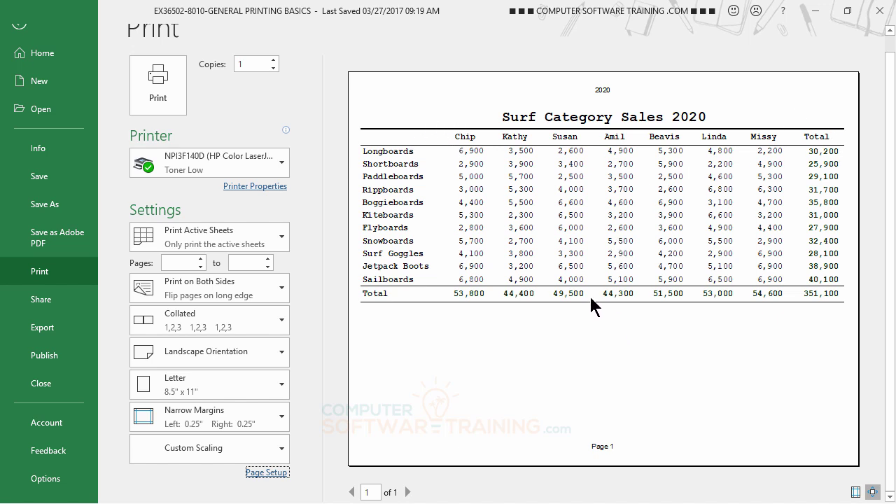
# Turn on printing of gridlines for the 2020 sheet in Page Setup, and return to the worksheet.
pyautogui.click(26, 28)
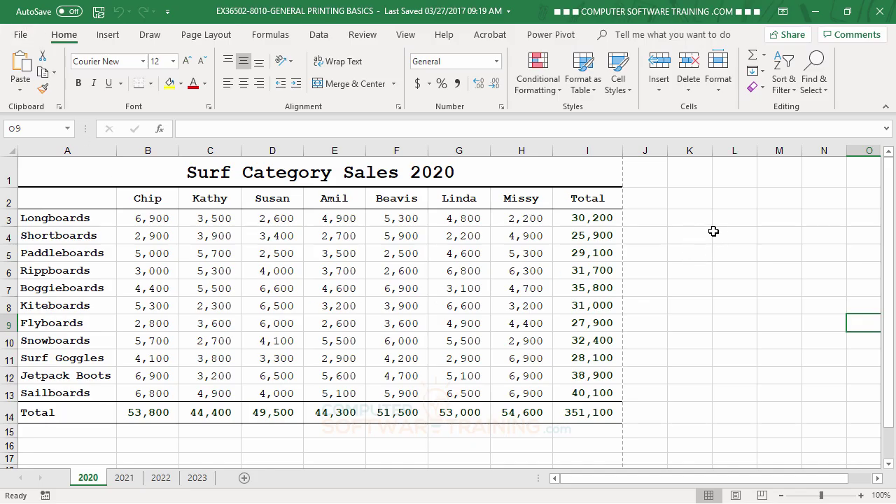
pyautogui.click(20, 33)
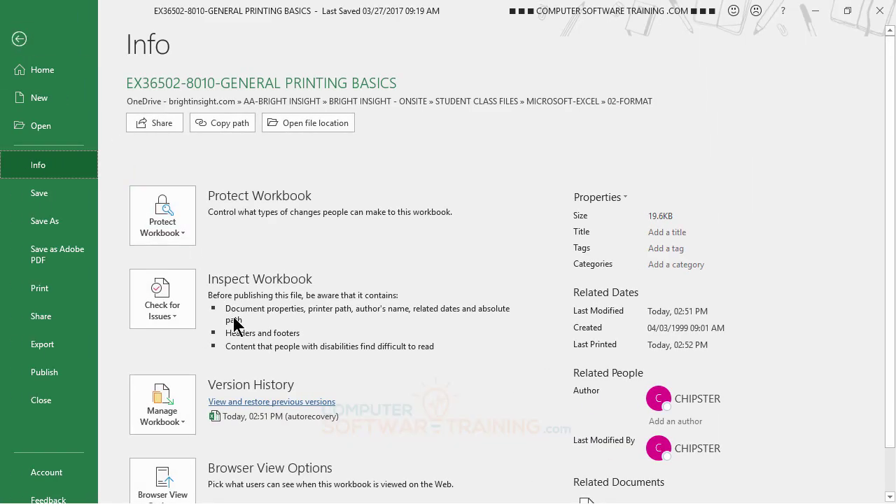
pyautogui.click(39, 297)
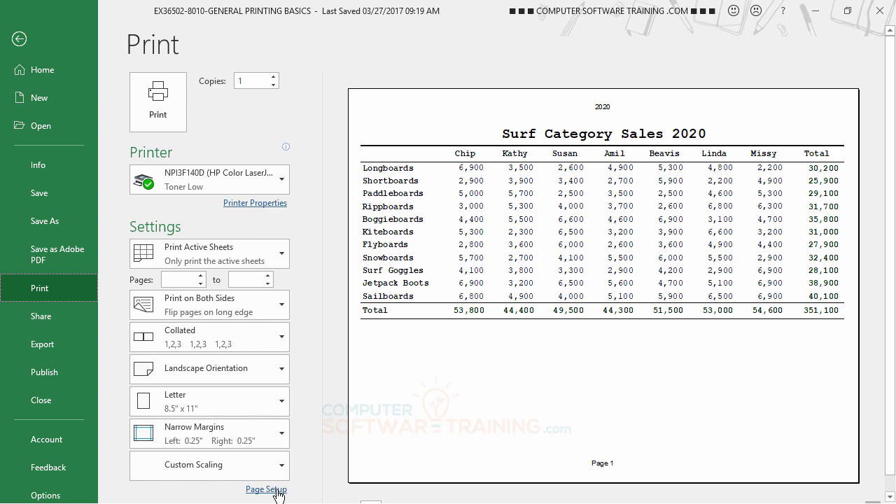
pyautogui.click(276, 492)
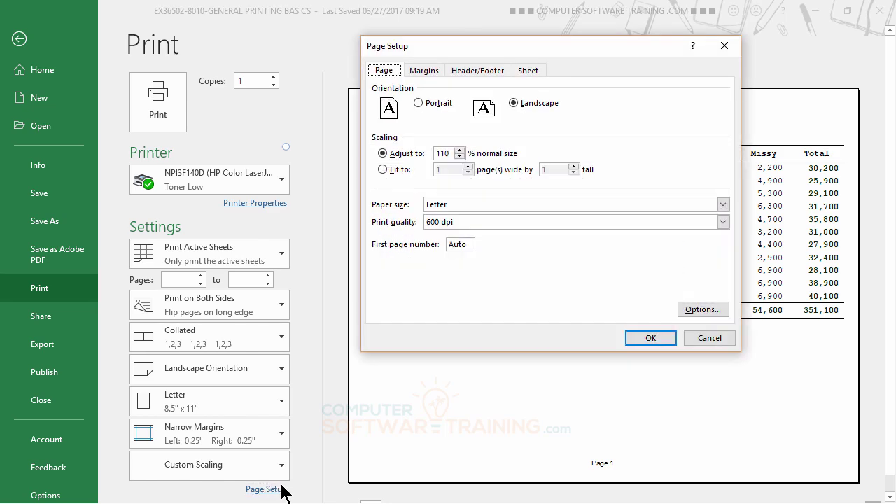
pyautogui.click(528, 71)
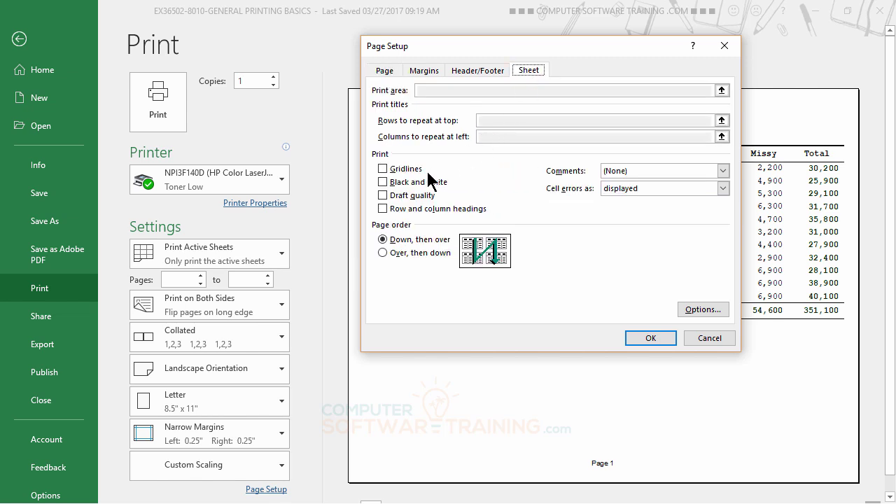
pyautogui.click(384, 170)
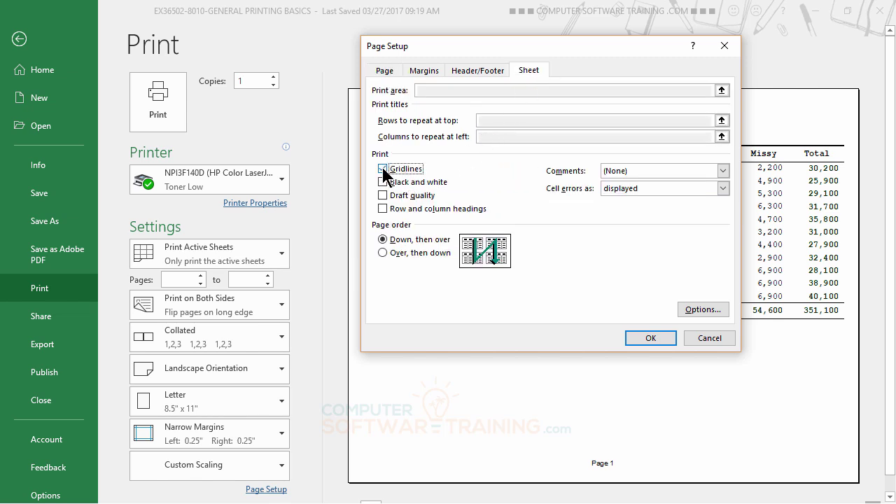
pyautogui.click(652, 339)
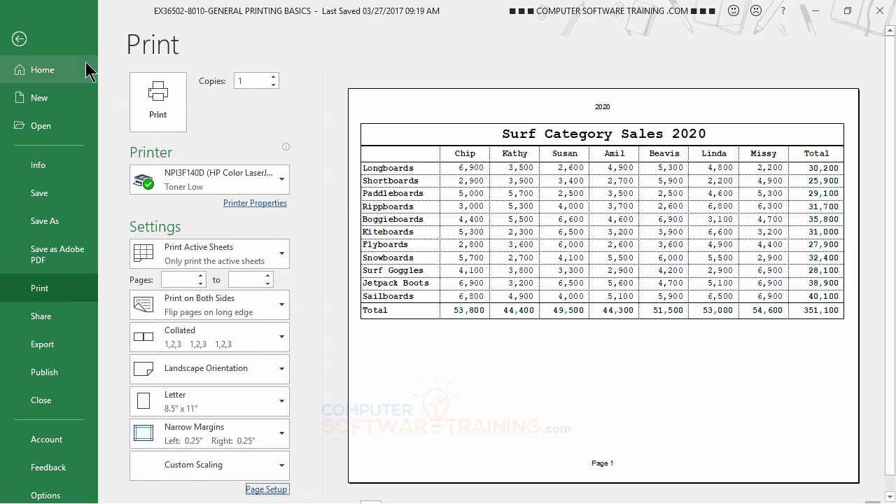
pyautogui.click(21, 39)
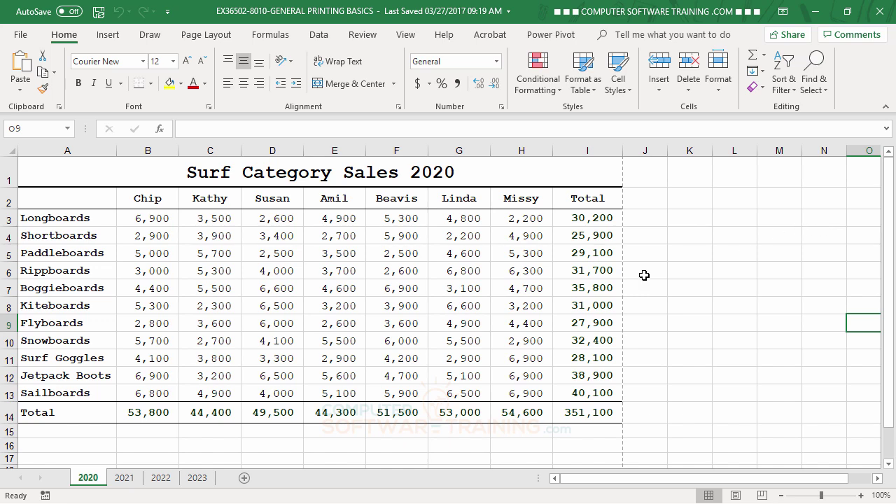
# Look through the 2021, 2022 and 2023 worksheets to compare their layout.
pyautogui.click(129, 486)
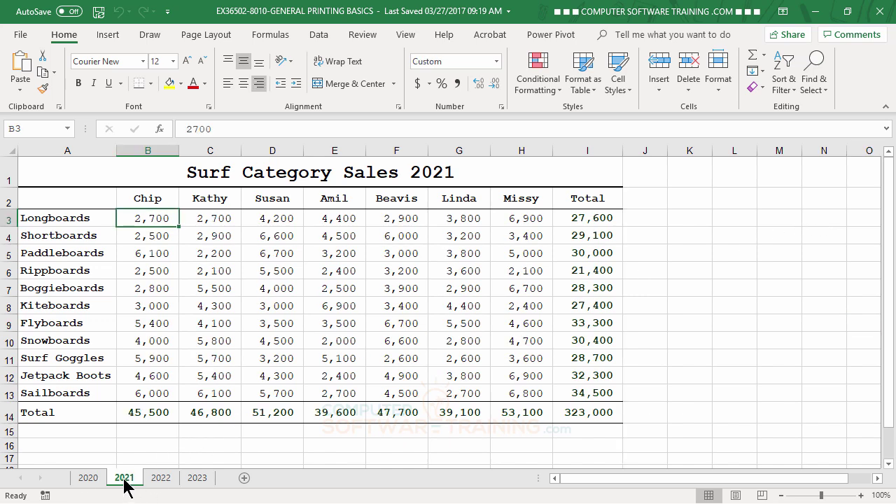
pyautogui.click(162, 482)
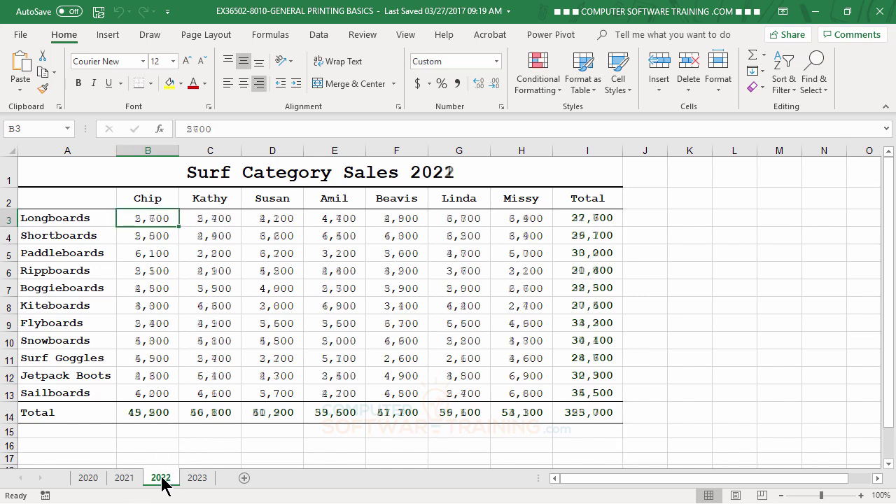
pyautogui.click(204, 483)
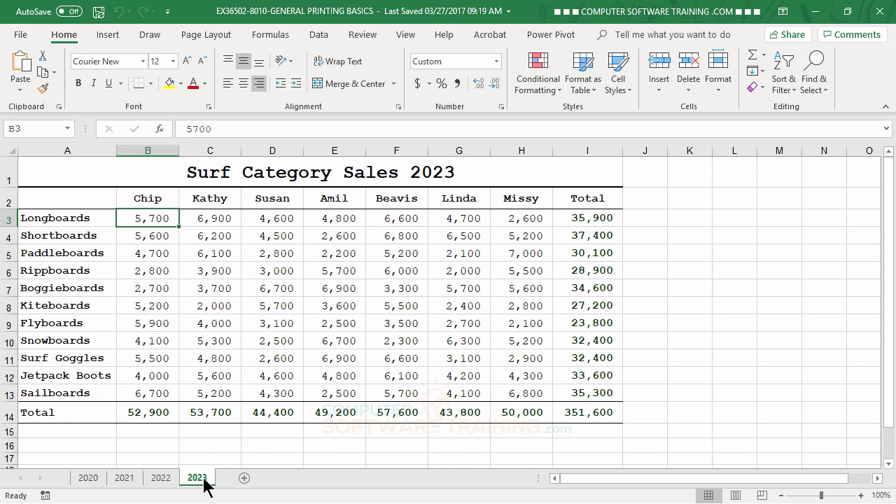
pyautogui.click(125, 482)
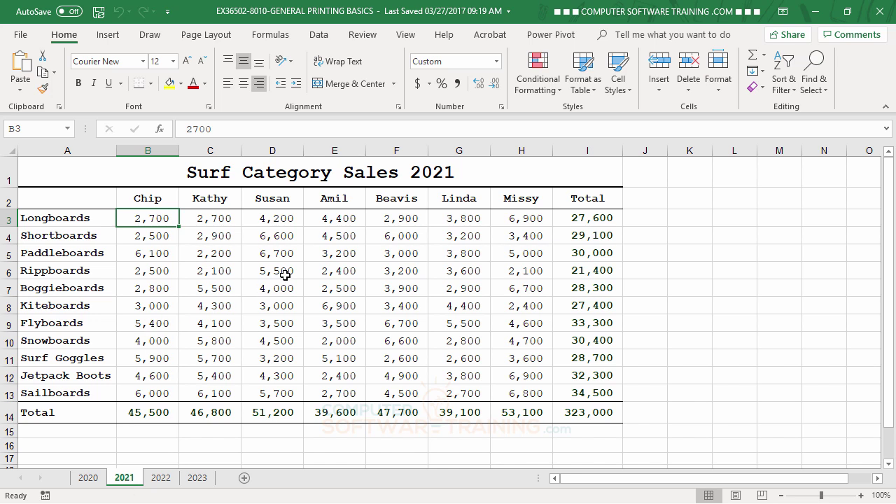
pyautogui.click(163, 481)
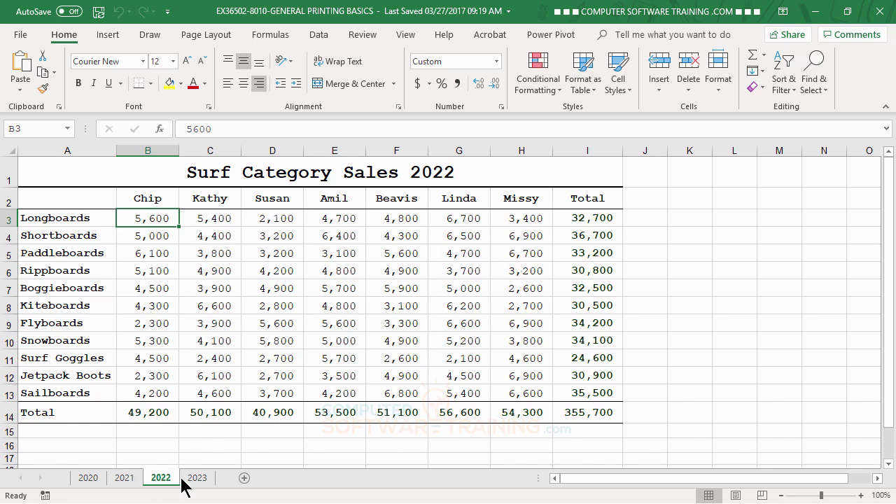
pyautogui.click(196, 482)
pyautogui.click(160, 482)
# Group the 2021, 2022 and 2023 worksheets, starting from the 2021 sheet.
pyautogui.click(128, 483)
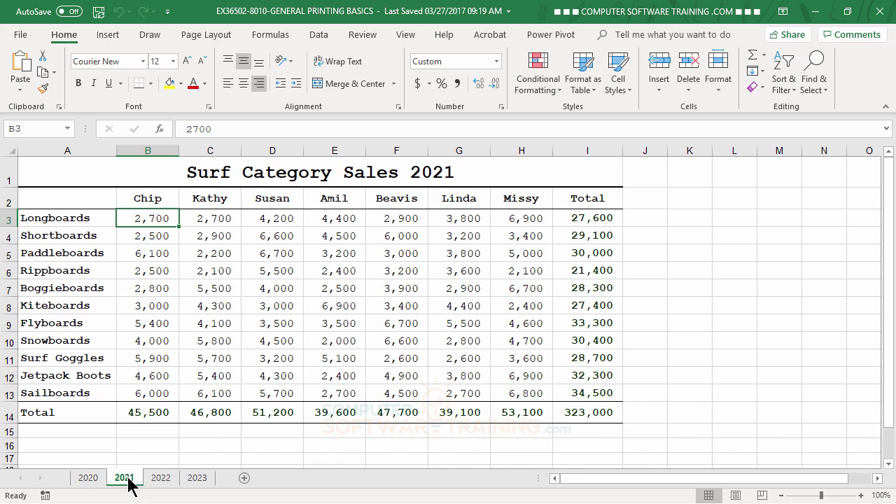
pyautogui.keyDown('ctrl'); pyautogui.click(160, 480); pyautogui.keyUp('ctrl')
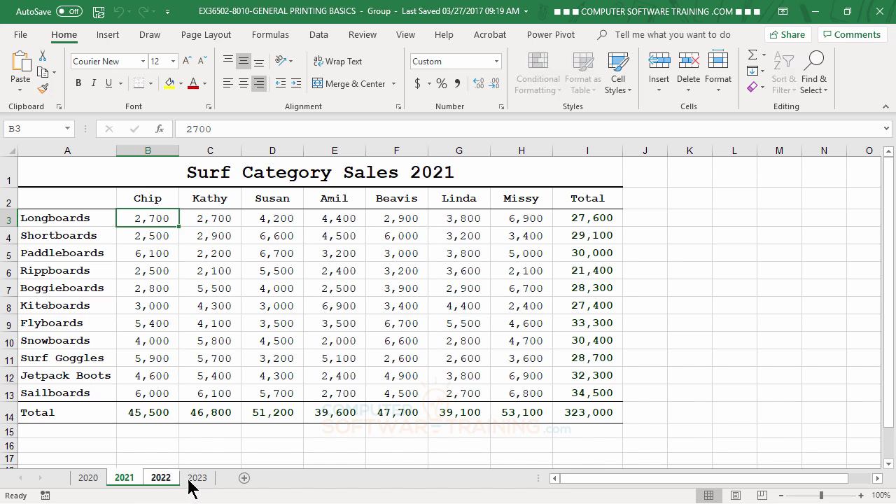
pyautogui.keyDown('ctrl'); pyautogui.click(199, 480); pyautogui.keyUp('ctrl')
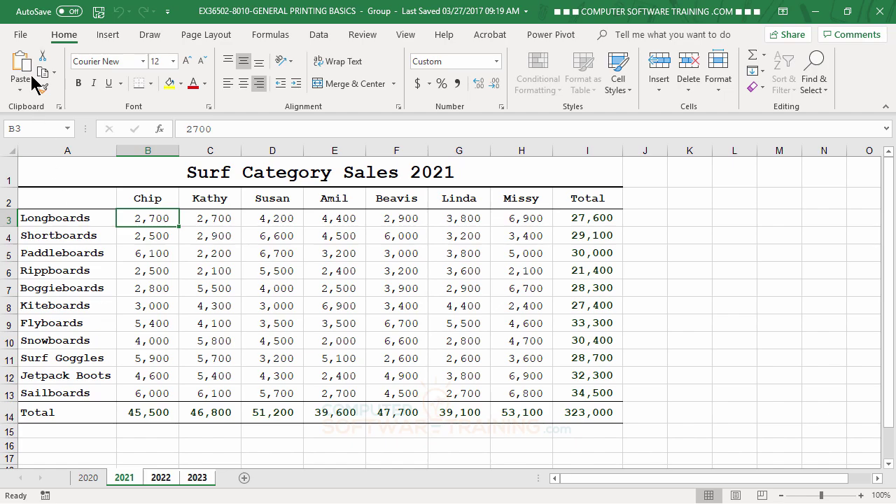
# Set the grouped sheets' printout to Landscape Orientation with Narrow margins.
pyautogui.click(27, 35)
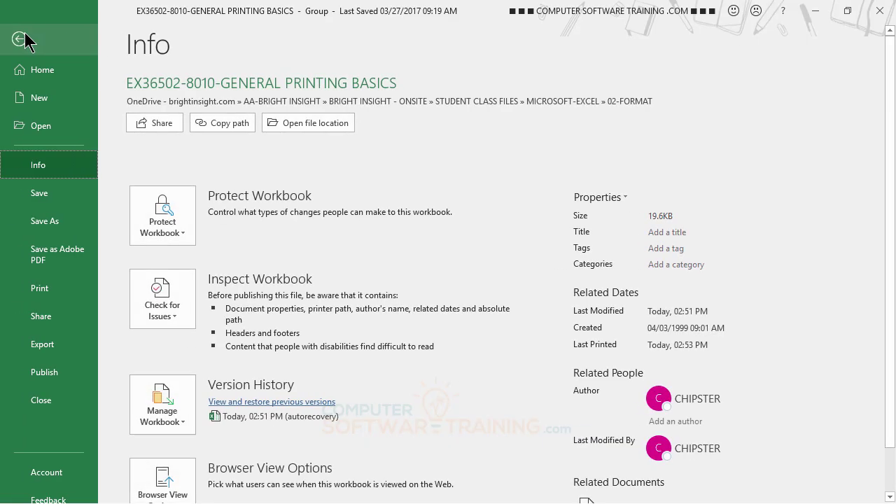
pyautogui.click(39, 293)
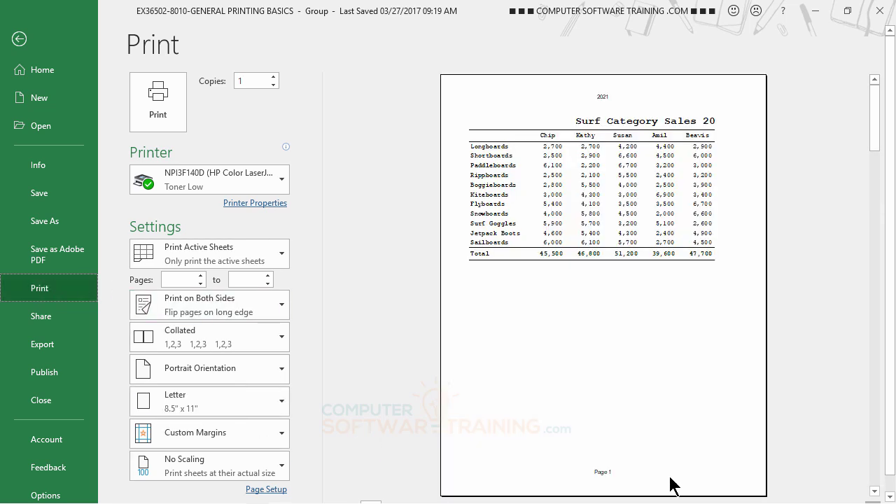
pyautogui.scroll(-1, 387, 387)
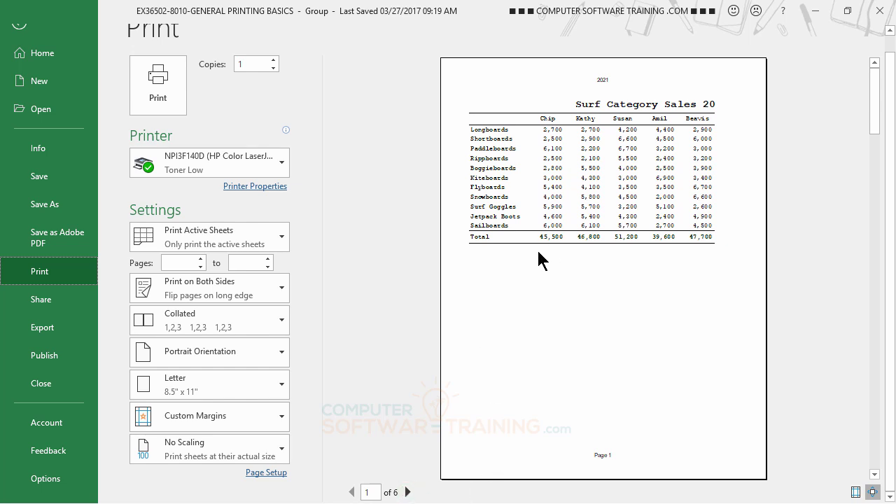
pyautogui.click(251, 358)
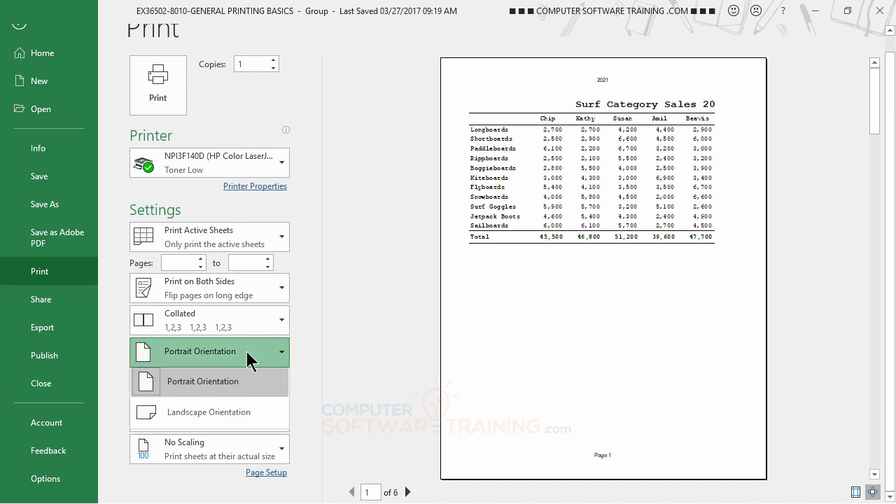
pyautogui.click(213, 415)
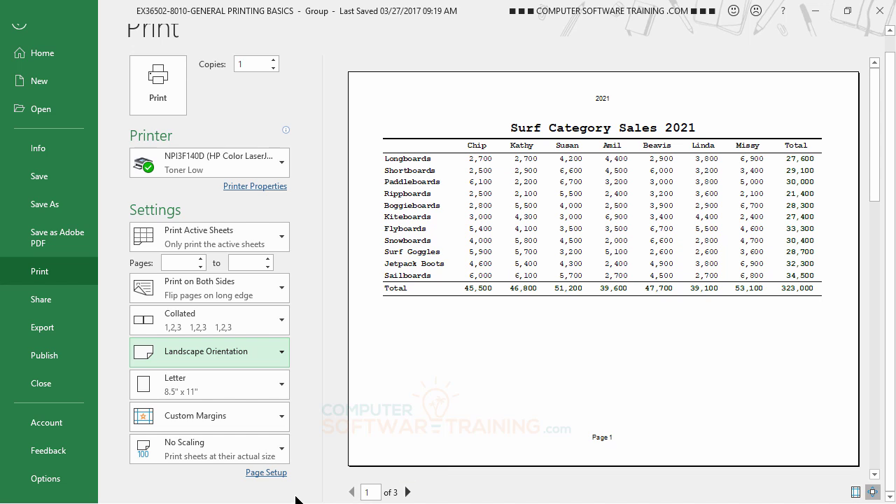
pyautogui.click(228, 421)
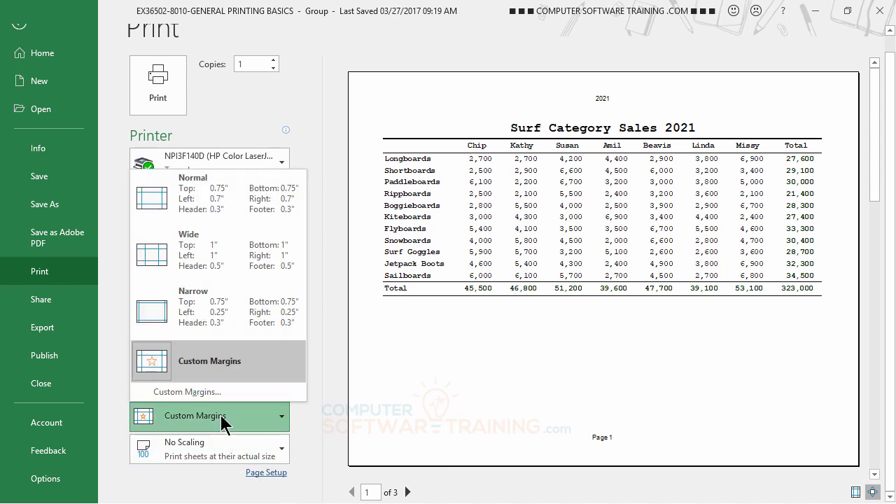
pyautogui.click(207, 310)
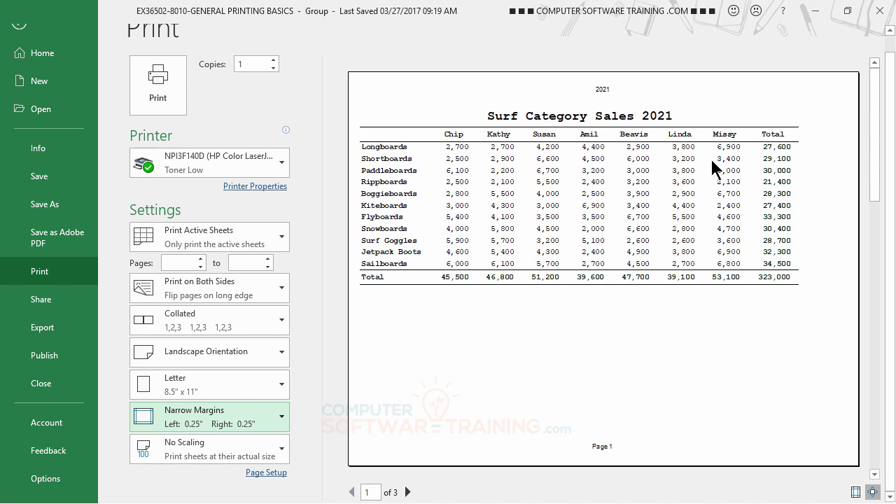
# In Page Setup, scale the grouped sheets to 110% of normal size and center them horizontally on the page.
pyautogui.click(267, 476)
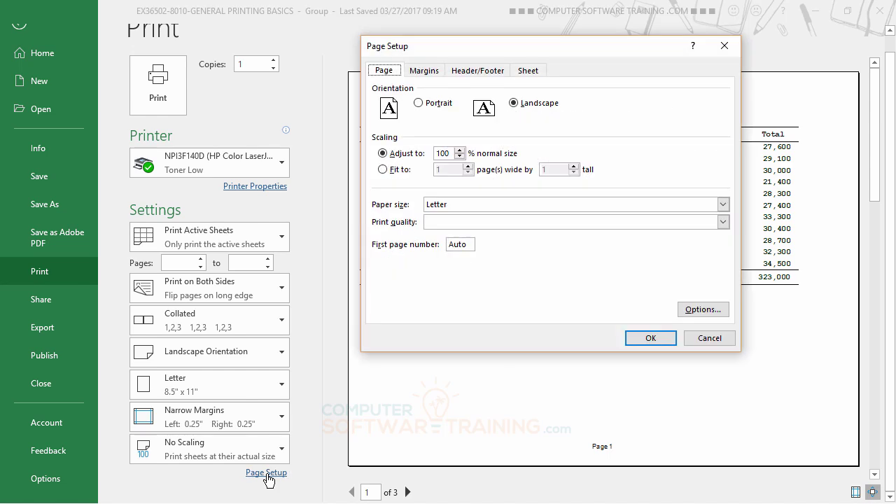
pyautogui.click(459, 151)
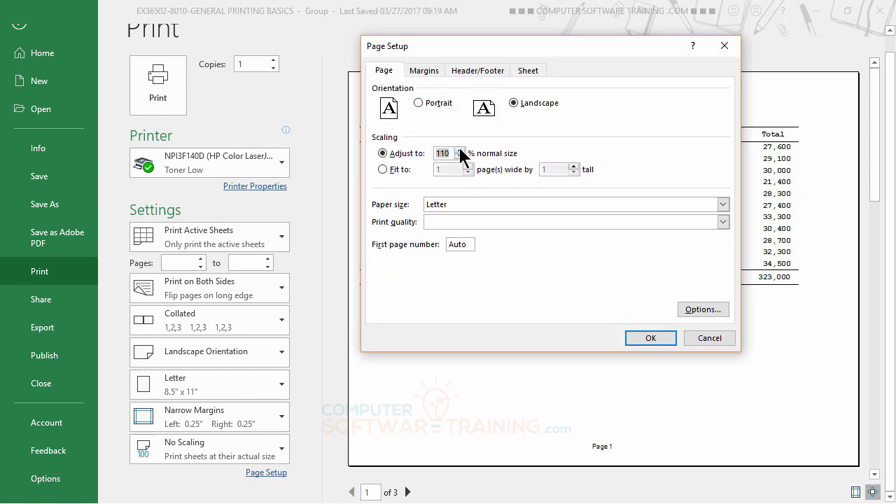
pyautogui.click(424, 71)
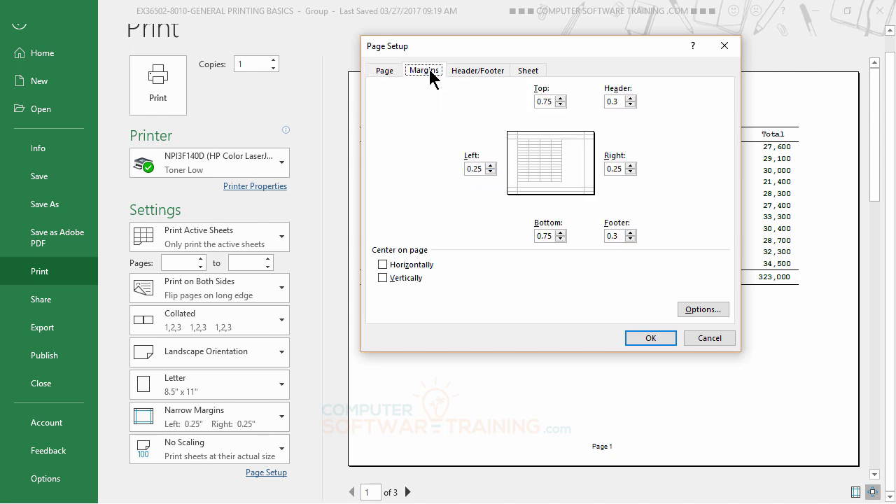
pyautogui.click(382, 265)
# Turn on printed gridlines for the grouped sheets and apply the Page Setup settings.
pyautogui.click(529, 72)
pyautogui.click(383, 170)
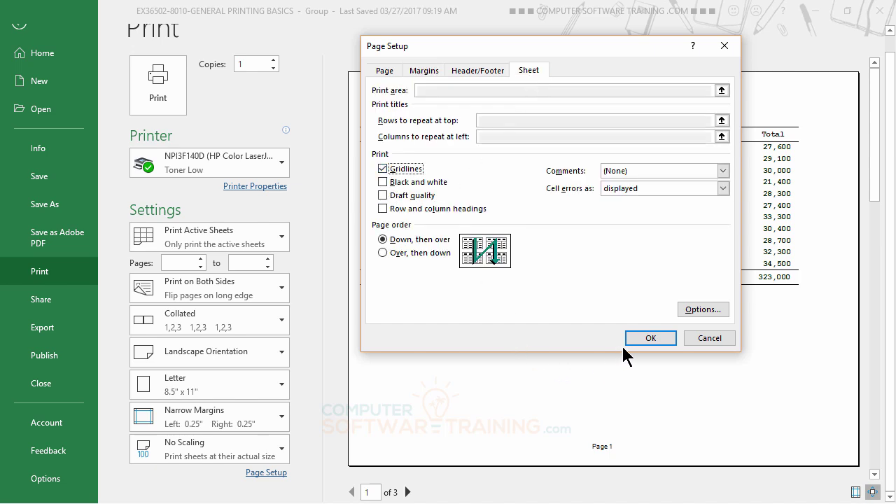
pyautogui.click(651, 338)
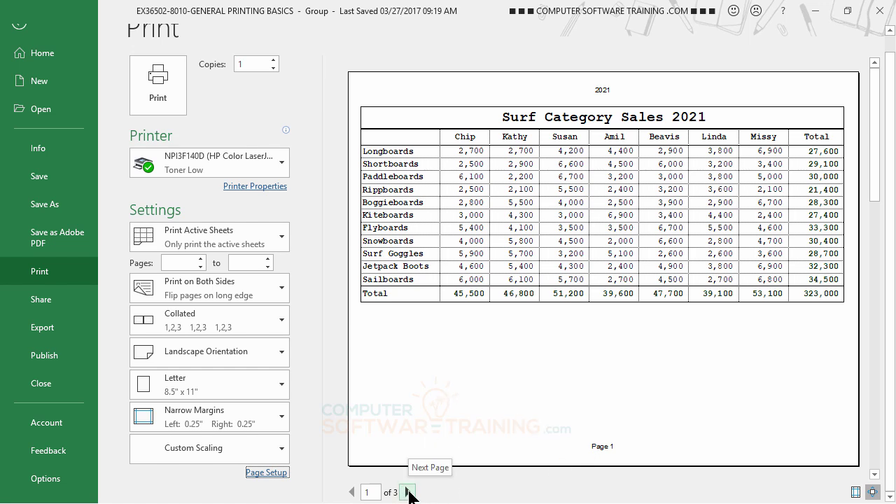
# Review the 2022 and 2023 pages in the print preview, and return to the worksheet.
pyautogui.click(407, 492)
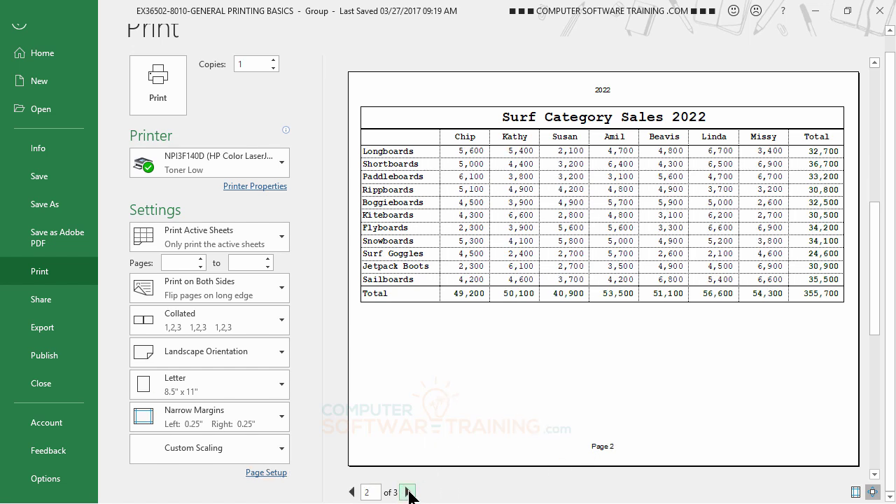
pyautogui.click(408, 492)
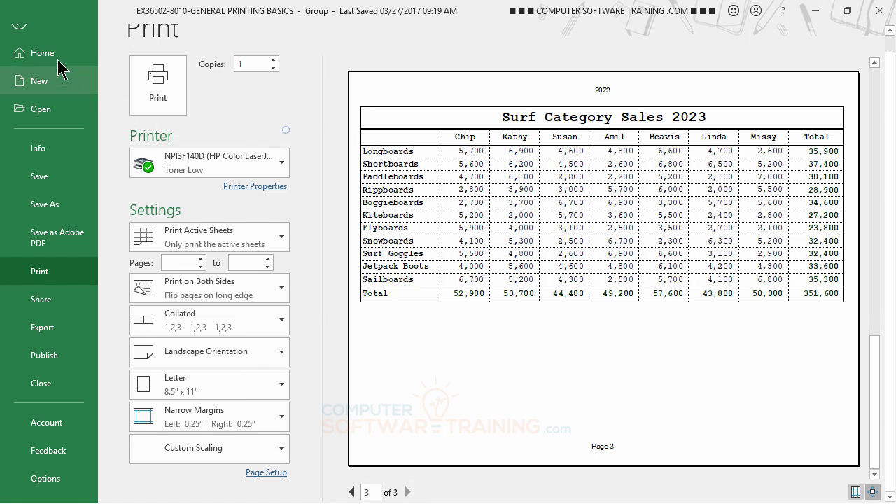
pyautogui.click(20, 26)
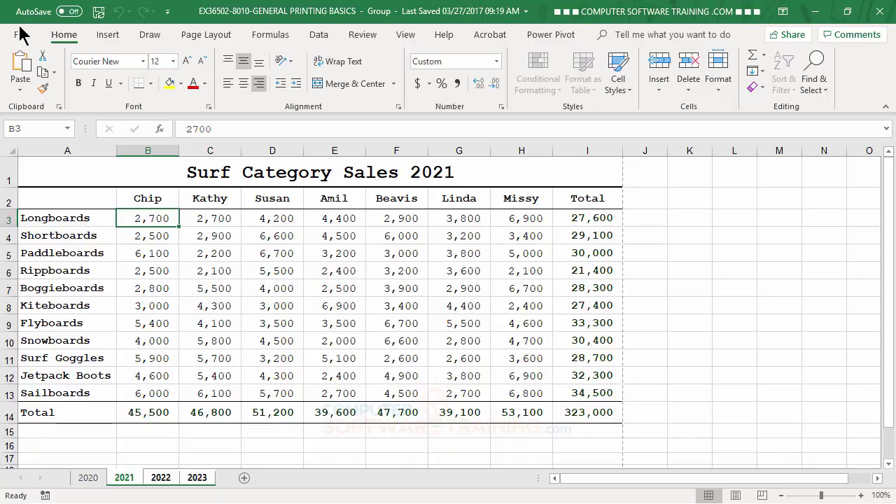
# Ungroup the worksheets and check the 2021, 2022 and 2023 sheets individually, ending on the 2020 sheet.
pyautogui.click(91, 480)
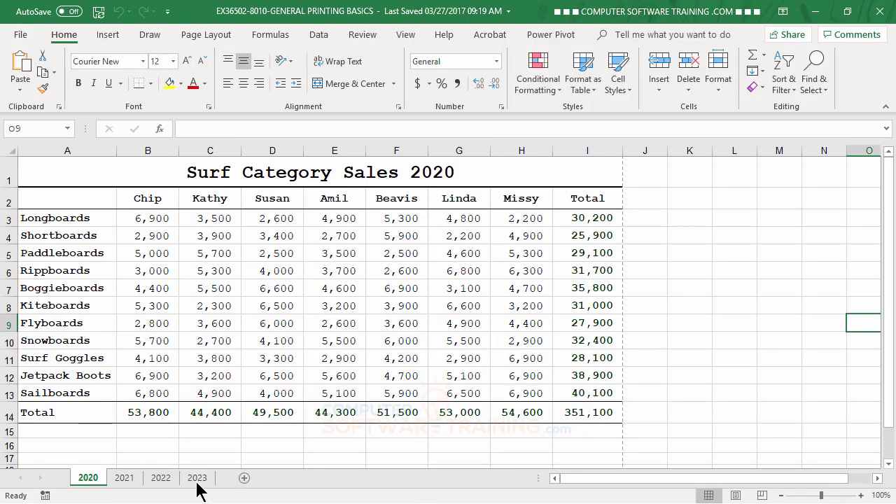
pyautogui.click(124, 482)
pyautogui.click(160, 479)
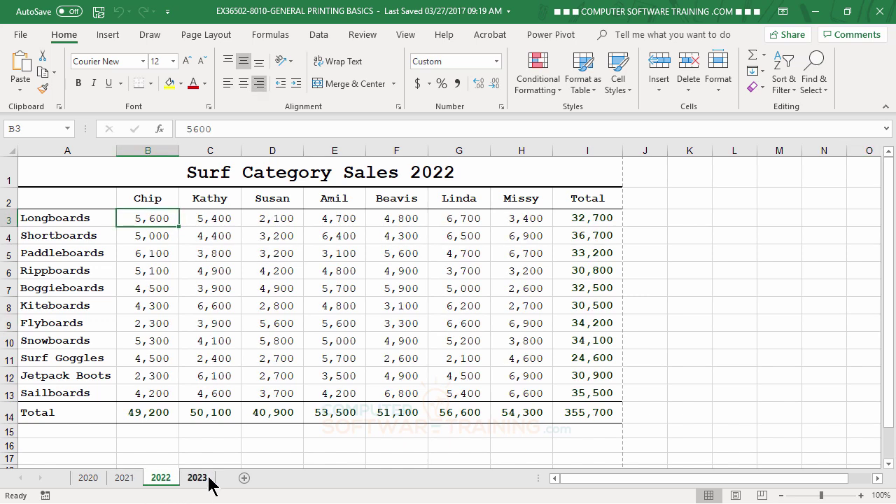
pyautogui.click(199, 479)
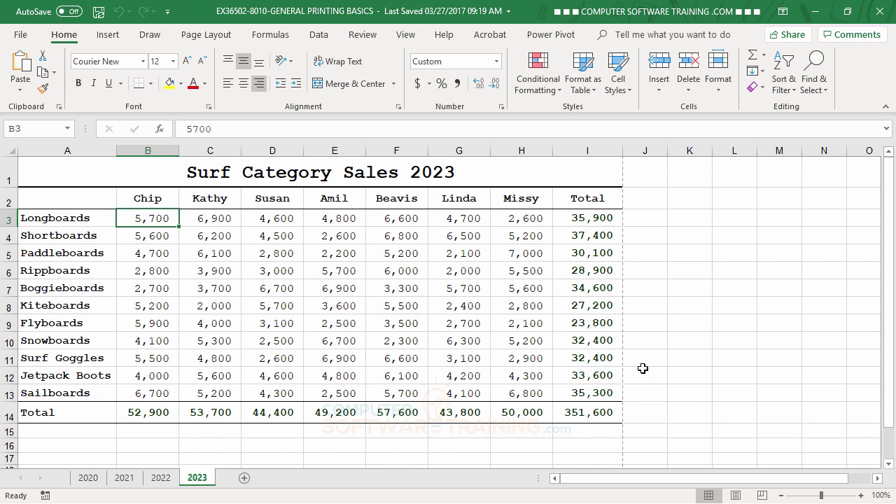
pyautogui.click(88, 481)
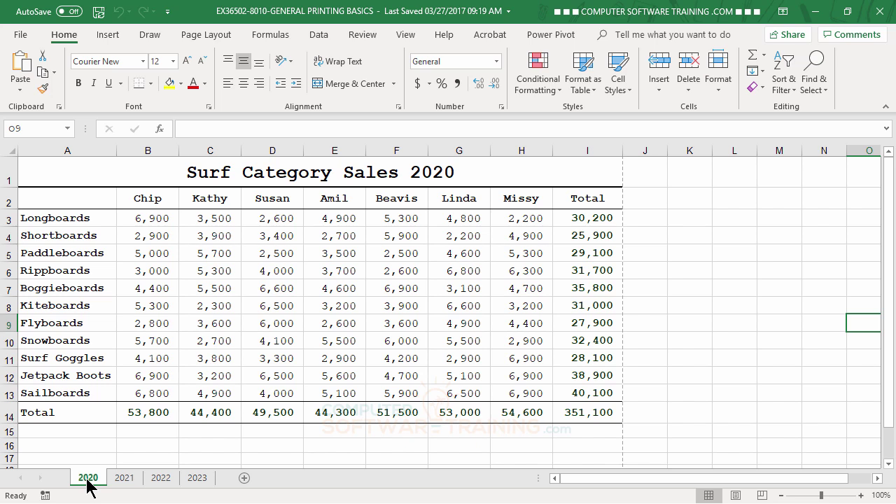
# In the print settings, check the 2020 sheet's preview and set the print scope to Print Entire Workbook.
pyautogui.click(20, 34)
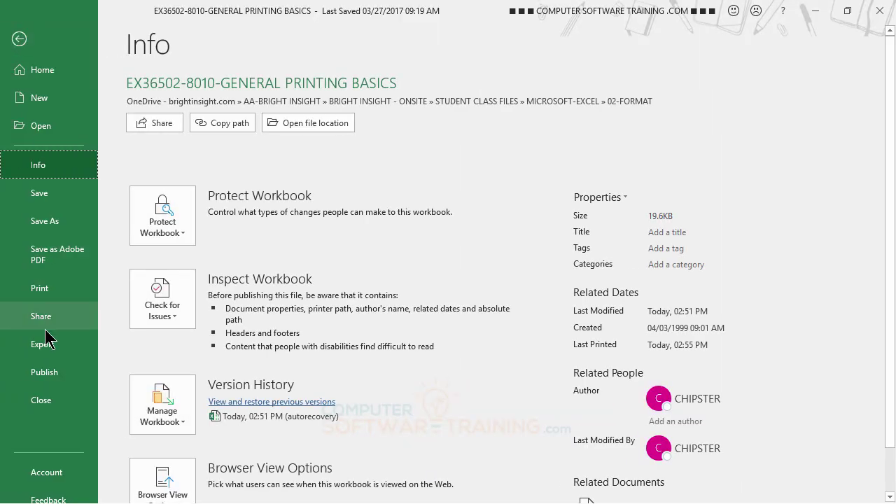
pyautogui.click(52, 296)
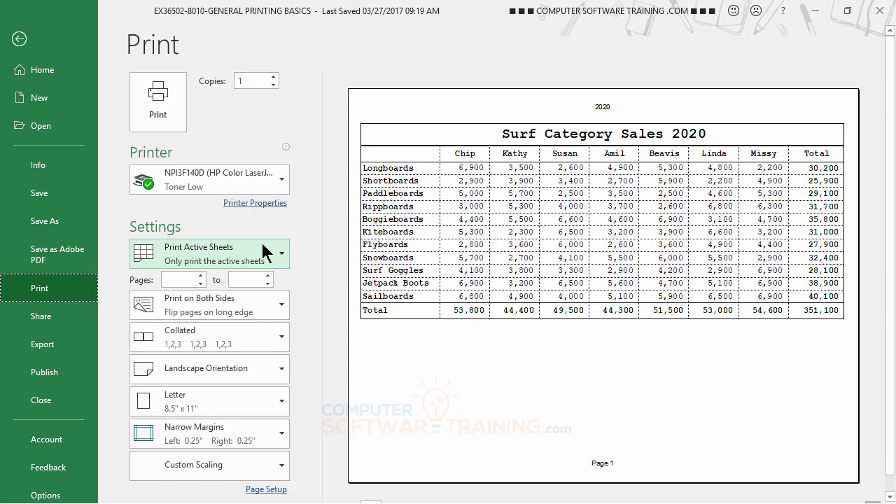
pyautogui.scroll(-1, 579, 284)
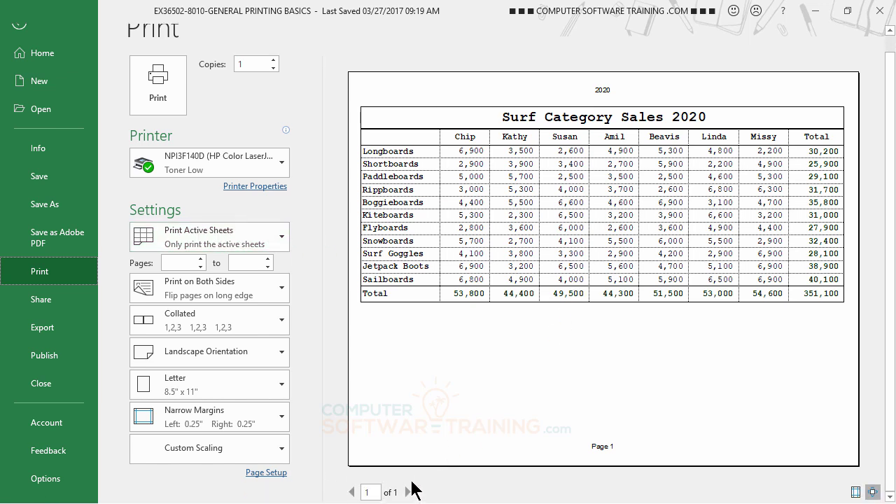
pyautogui.scroll(1, 464, 410)
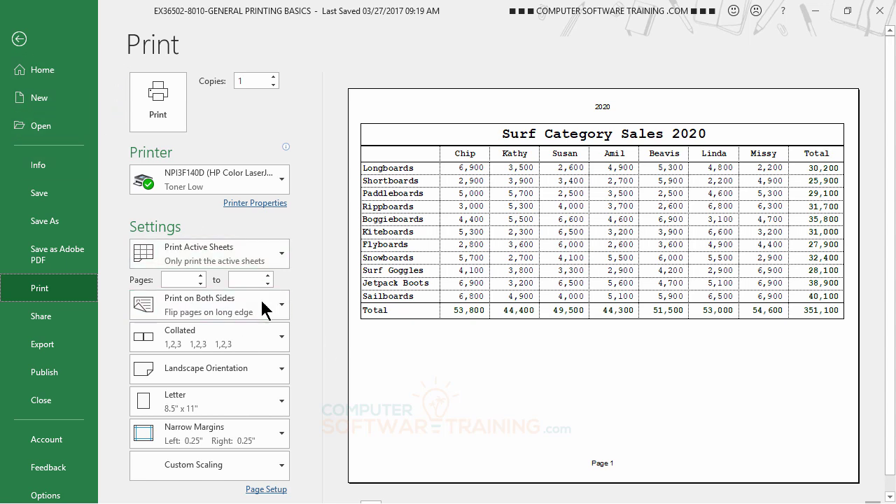
pyautogui.click(226, 264)
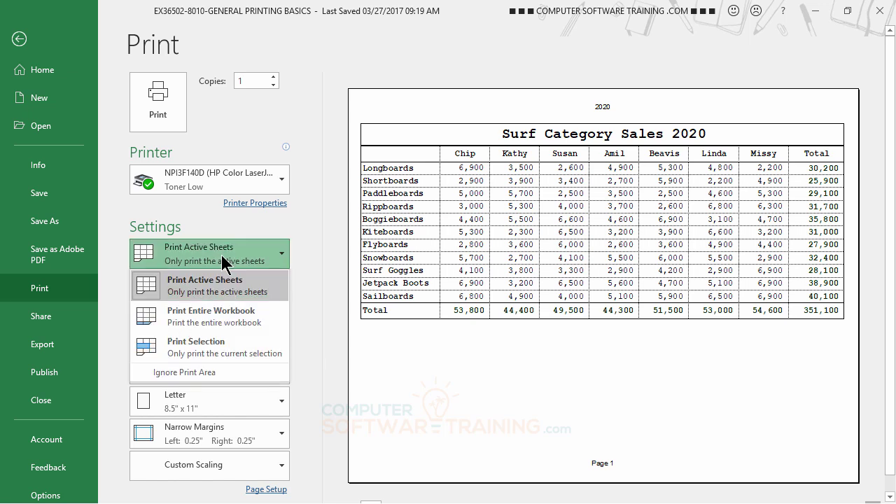
pyautogui.click(210, 320)
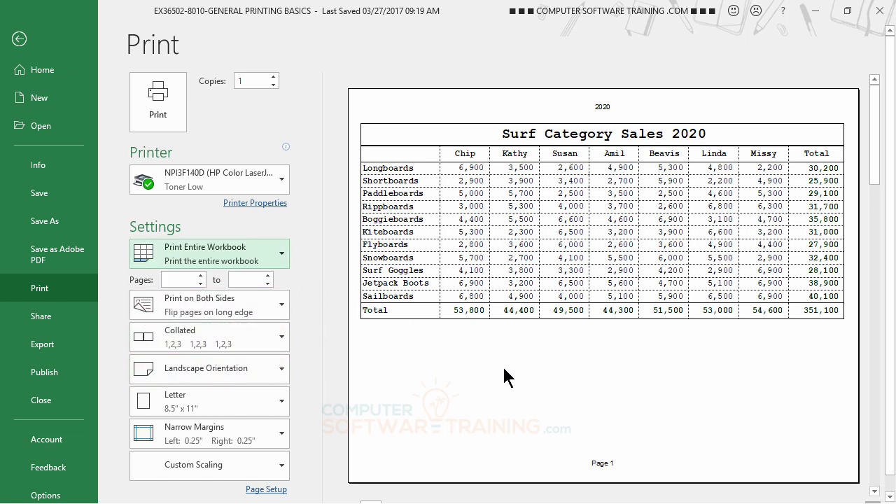
# Page through the entire-workbook print preview to the 2023 page, and return to the worksheet.
pyautogui.scroll(-1, 500, 351)
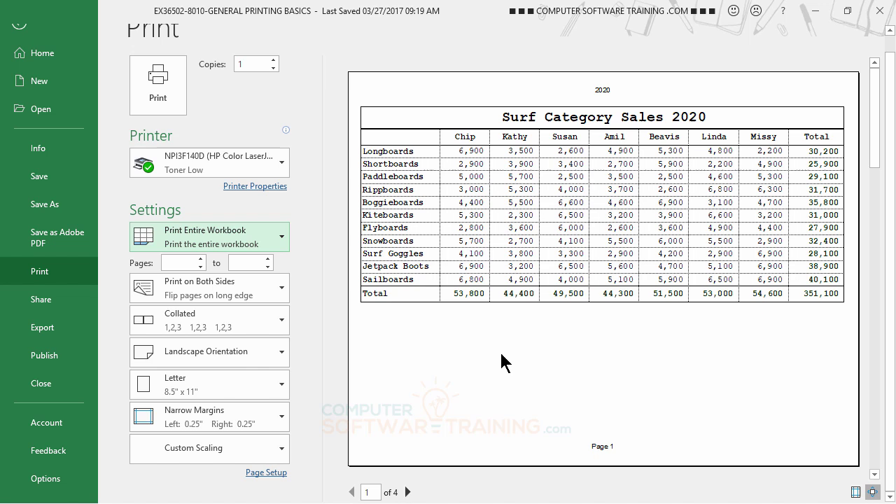
pyautogui.click(407, 493)
pyautogui.click(407, 493)
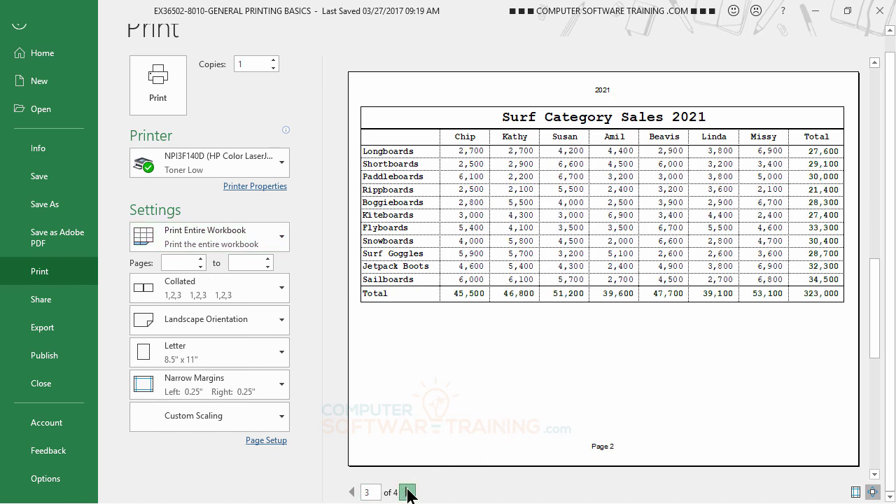
pyautogui.click(407, 493)
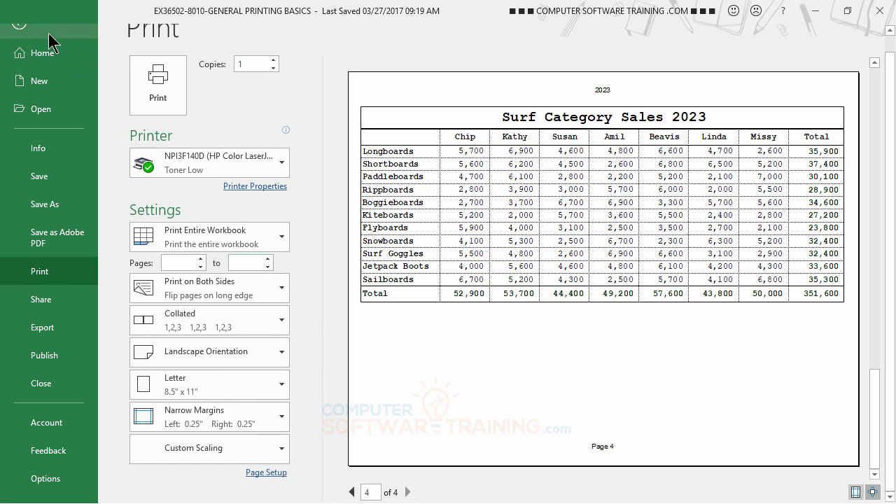
pyautogui.click(18, 28)
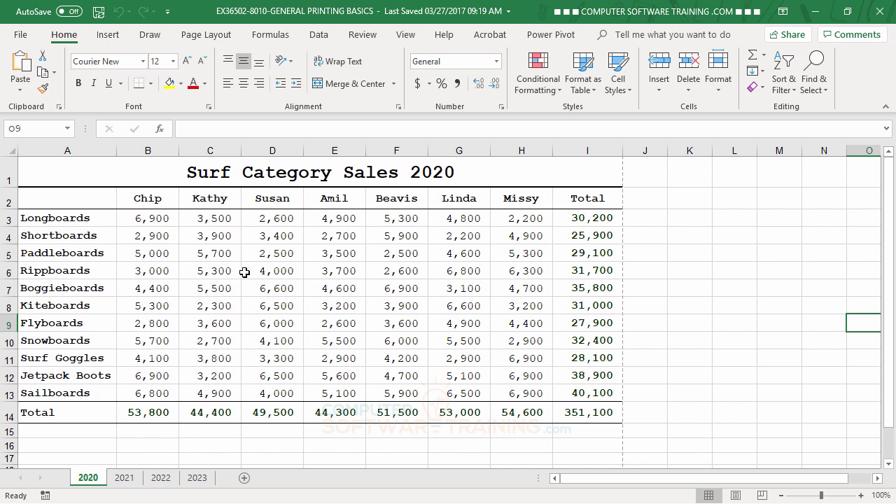
# Select the category labels A2:A14 together with the totals I2:I14, and clear the selection.
pyautogui.moveTo(63, 198); pyautogui.dragTo(49, 414)
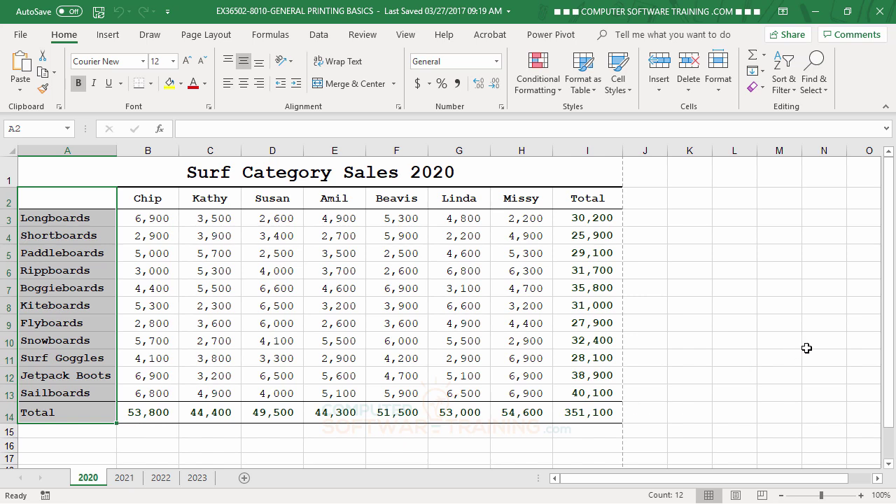
pyautogui.keyDown('ctrl'); pyautogui.moveTo(575, 199); pyautogui.dragTo(586, 416); pyautogui.keyUp('ctrl')
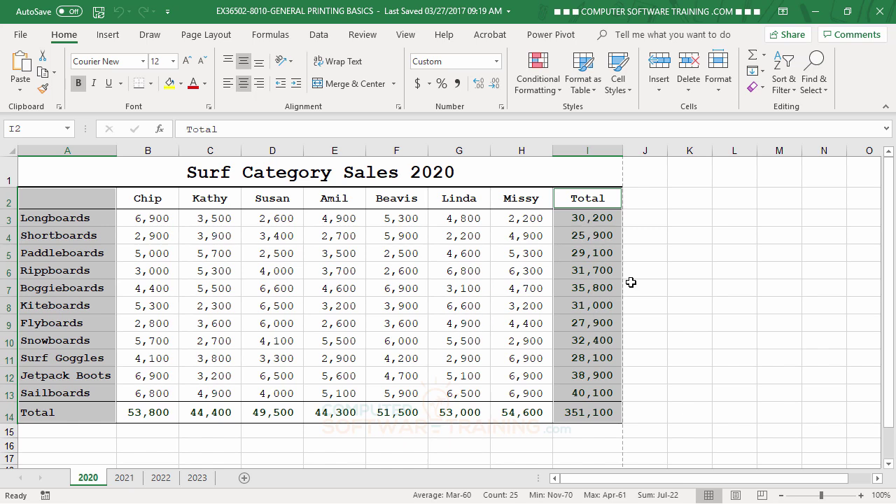
pyautogui.click(595, 321)
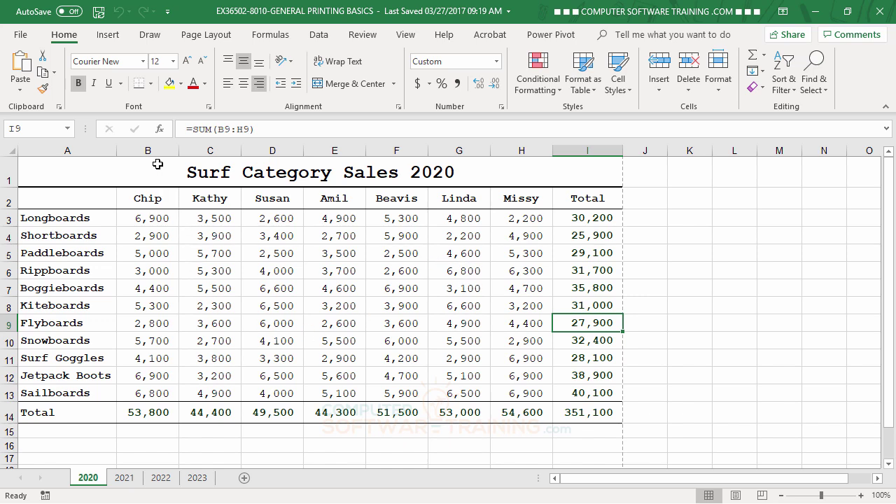
# Hide columns B through H on the 2020 sheet and deselect them.
pyautogui.moveTo(147, 151); pyautogui.dragTo(524, 152)
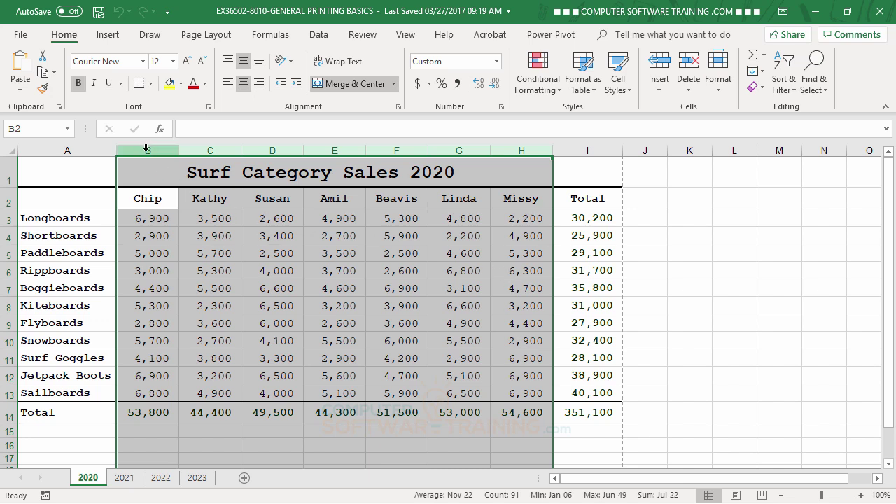
pyautogui.rightClick(394, 245)
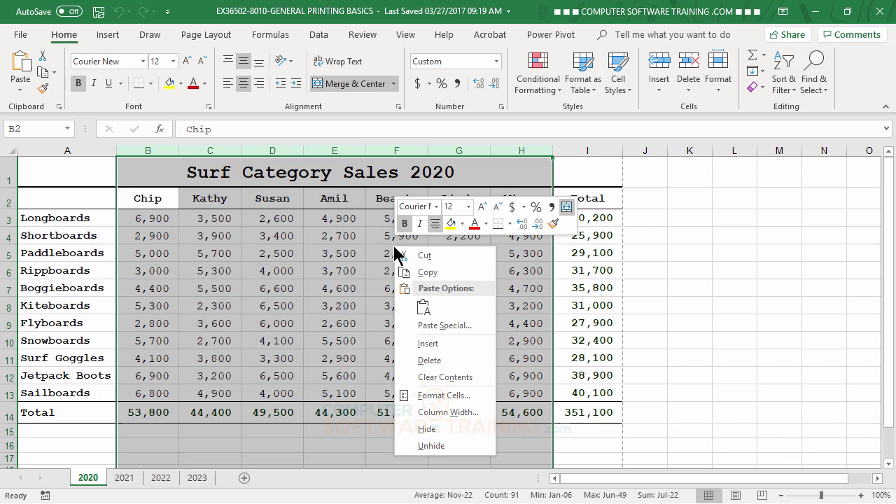
pyautogui.click(434, 430)
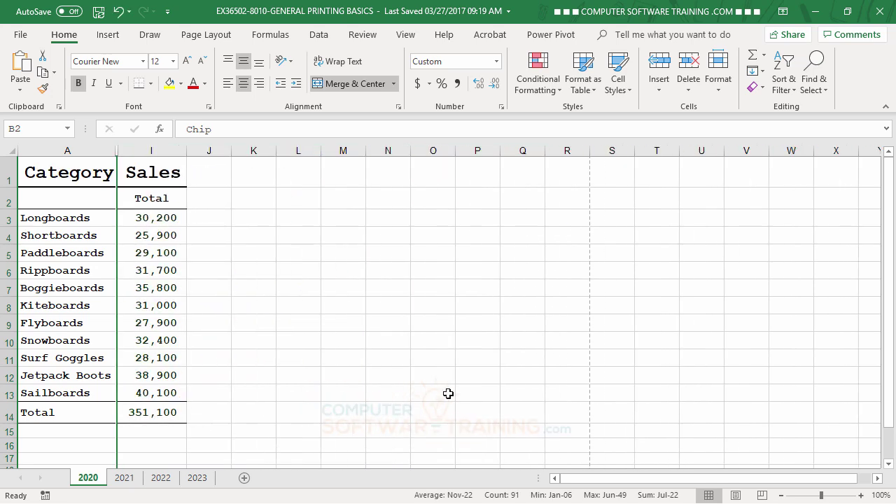
pyautogui.click(460, 375)
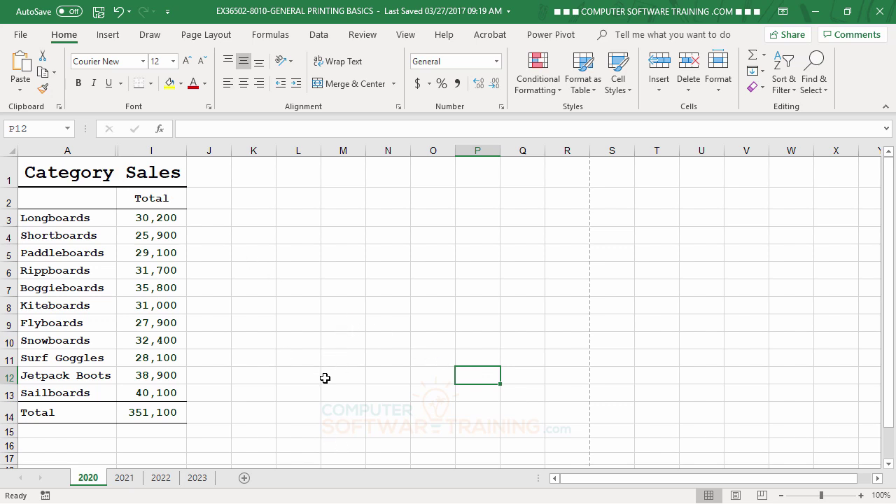
# Check the 2020 sheet with its hidden columns in the print preview, and return to the worksheet.
pyautogui.click(22, 34)
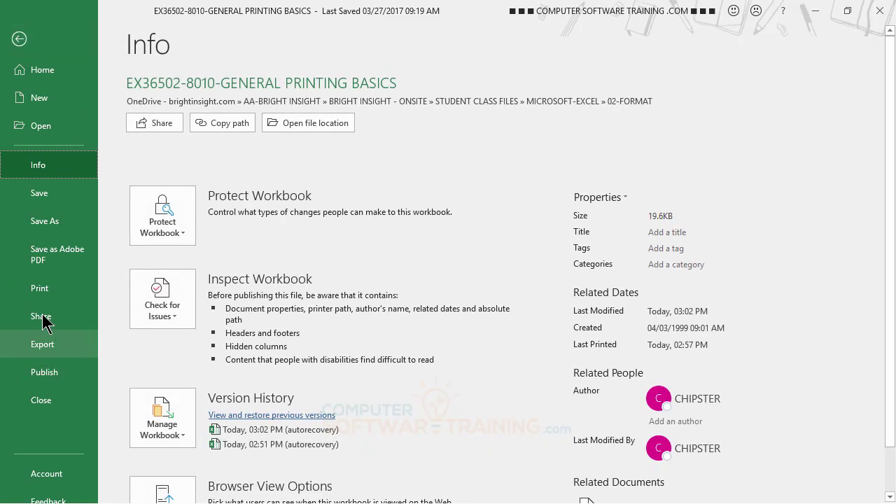
pyautogui.click(42, 291)
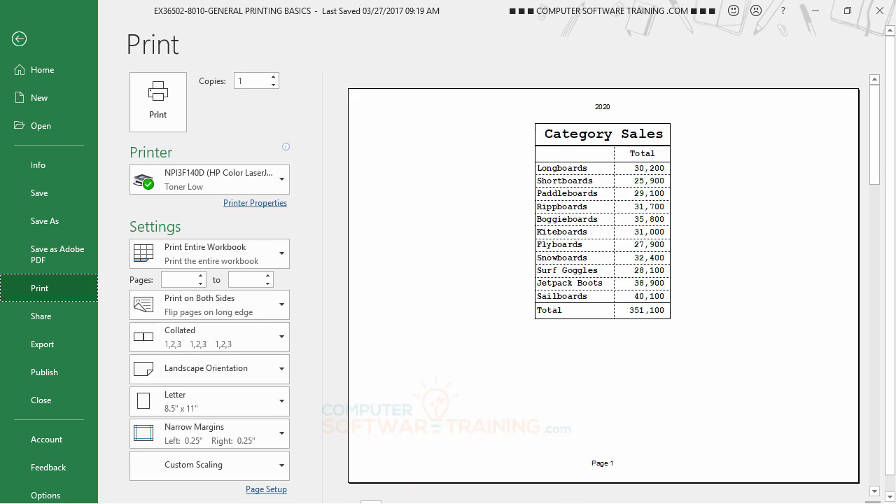
pyautogui.click(31, 42)
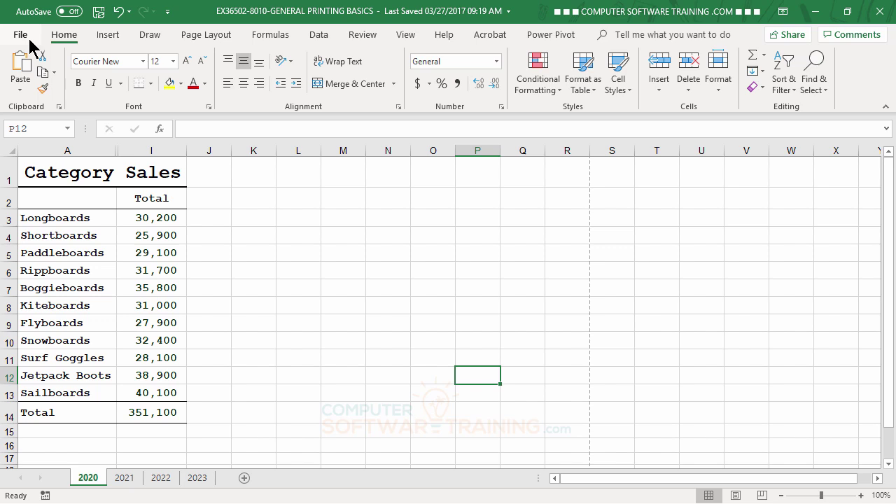
# Unhide the columns between A and I on the 2020 sheet and clear the selection.
pyautogui.click(77, 149)
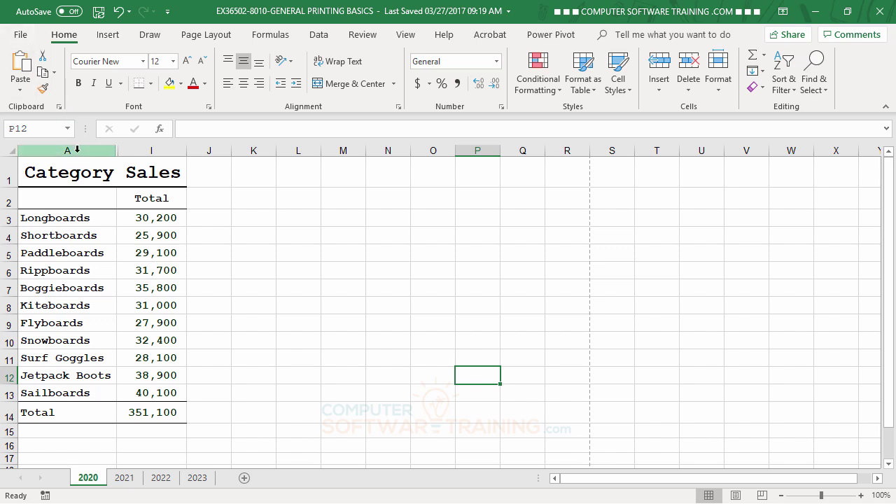
pyautogui.moveTo(77, 149); pyautogui.dragTo(146, 149)
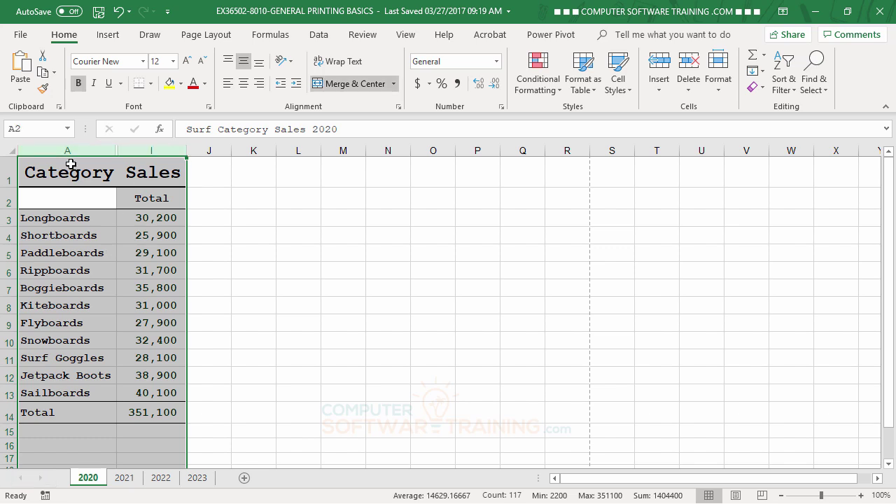
pyautogui.rightClick(81, 242)
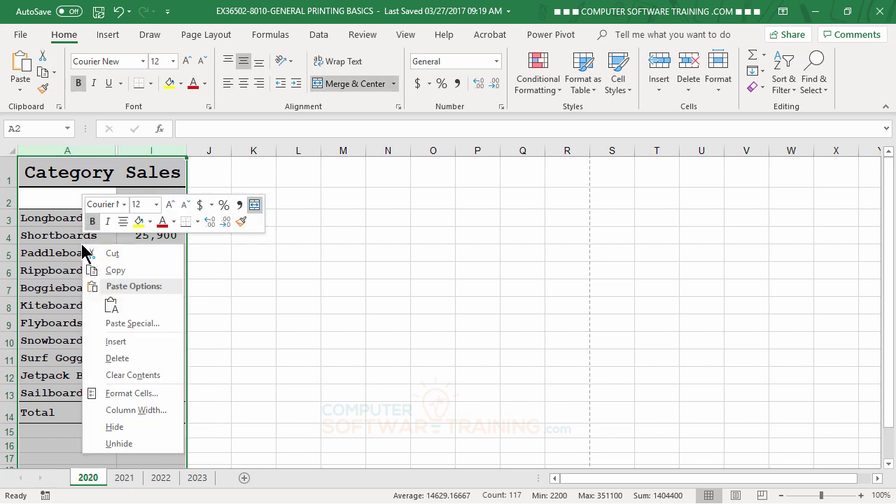
pyautogui.click(138, 444)
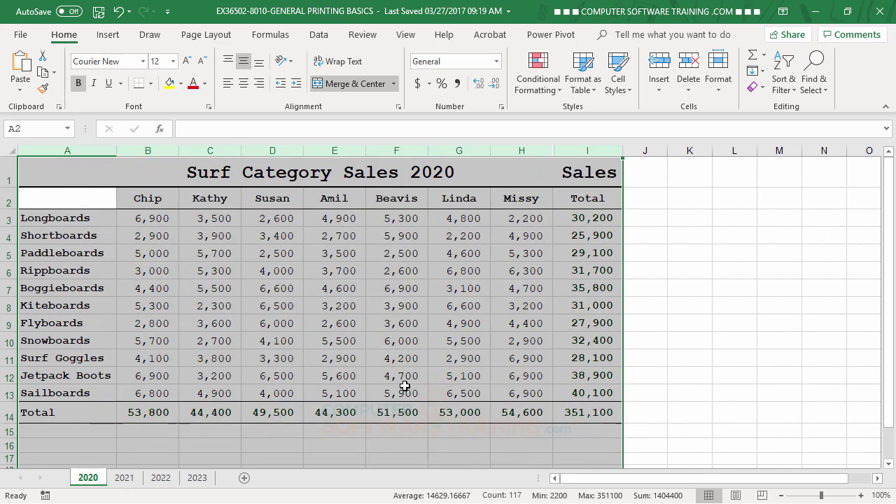
pyautogui.click(724, 335)
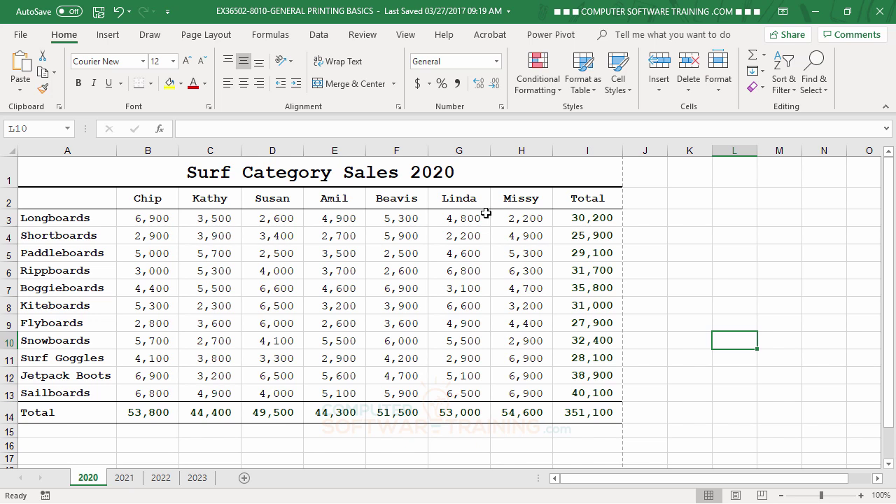
# Select the range A2:H13 on the 2020 sheet and set the print scope to Print Selection.
pyautogui.click(56, 201)
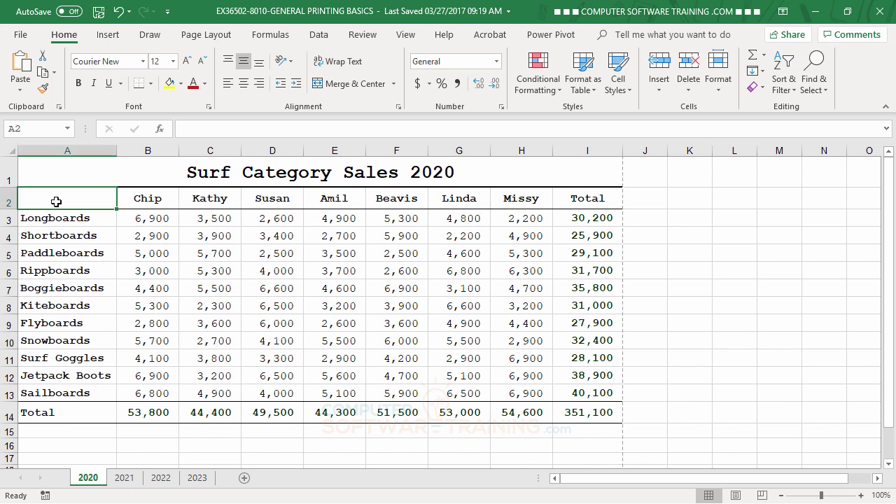
pyautogui.moveTo(56, 202)
pyautogui.mouseDown()
pyautogui.moveTo(517, 194)
pyautogui.moveTo(533, 396)
pyautogui.mouseUp()
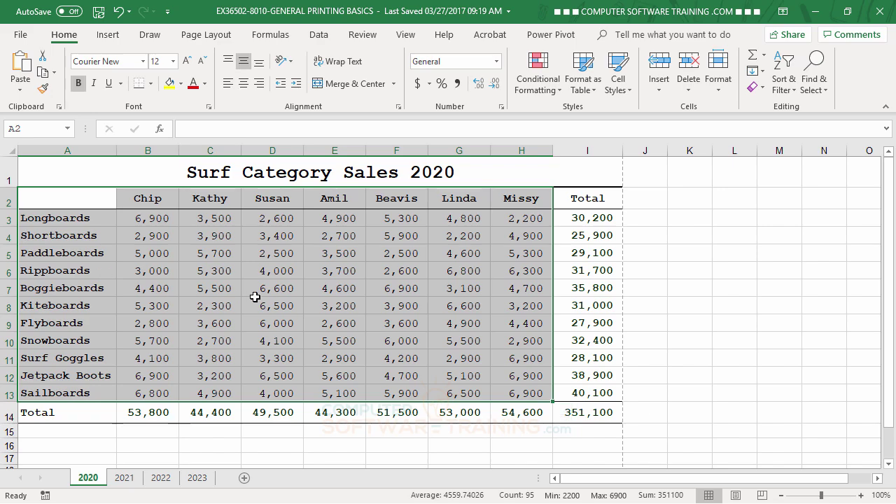
pyautogui.click(22, 35)
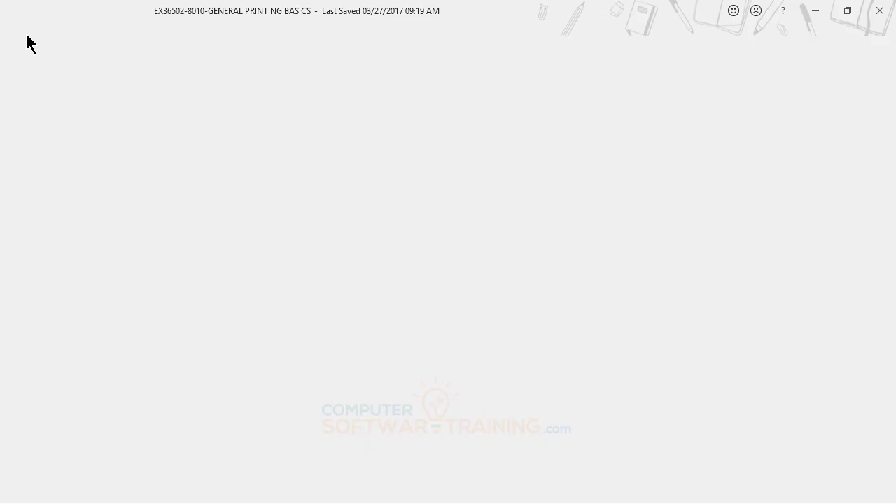
pyautogui.click(46, 289)
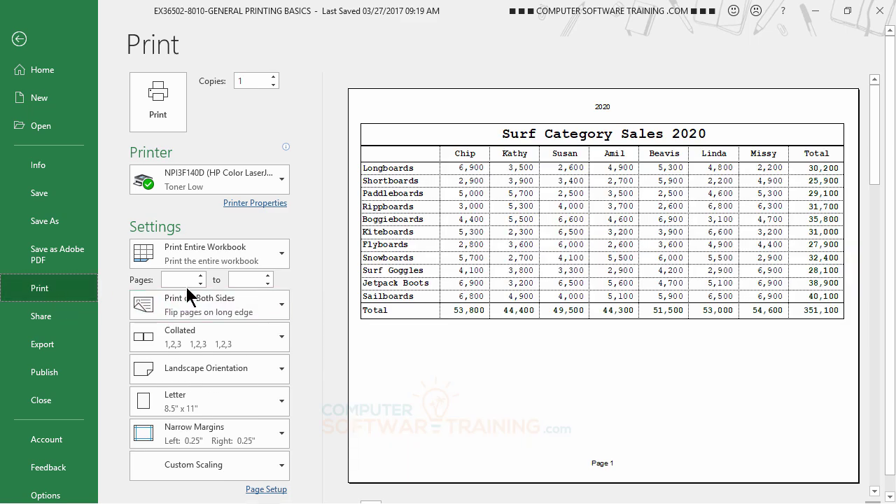
pyautogui.click(239, 258)
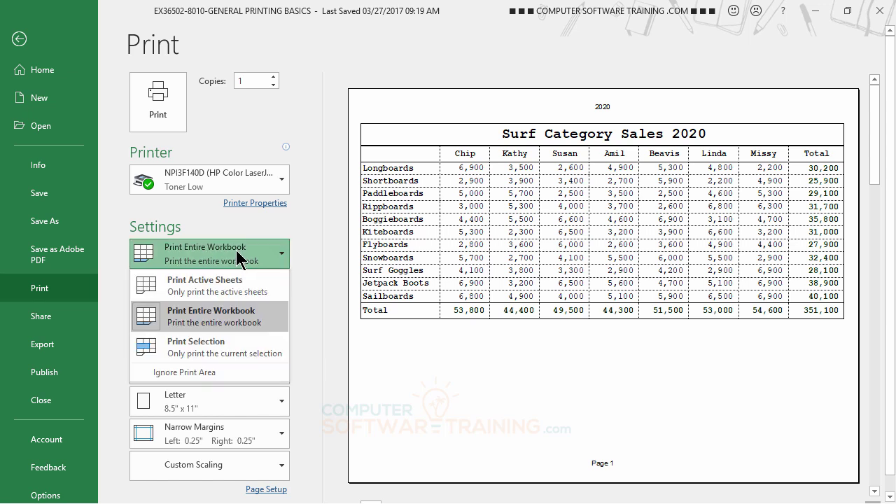
pyautogui.click(197, 348)
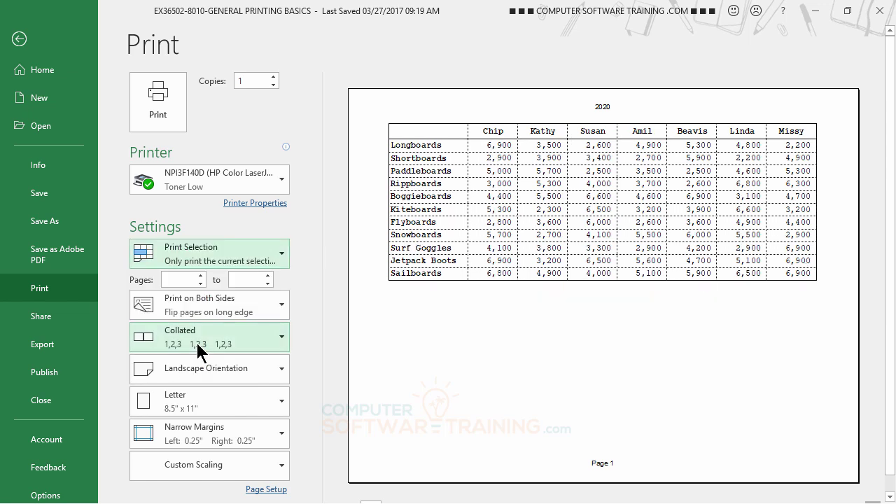